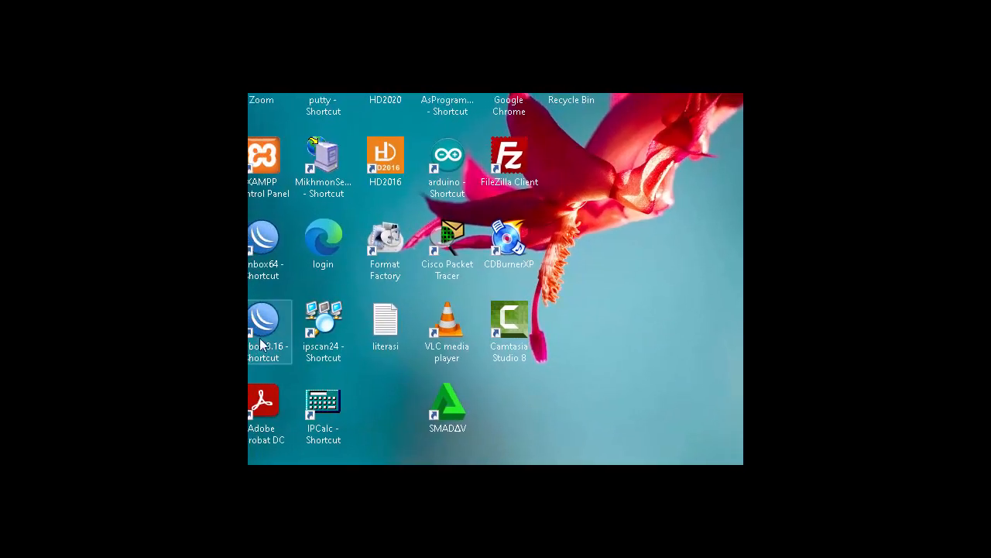
# - Launch Winbox from its desktop shortcut
pyautogui.doubleClick(263, 240)
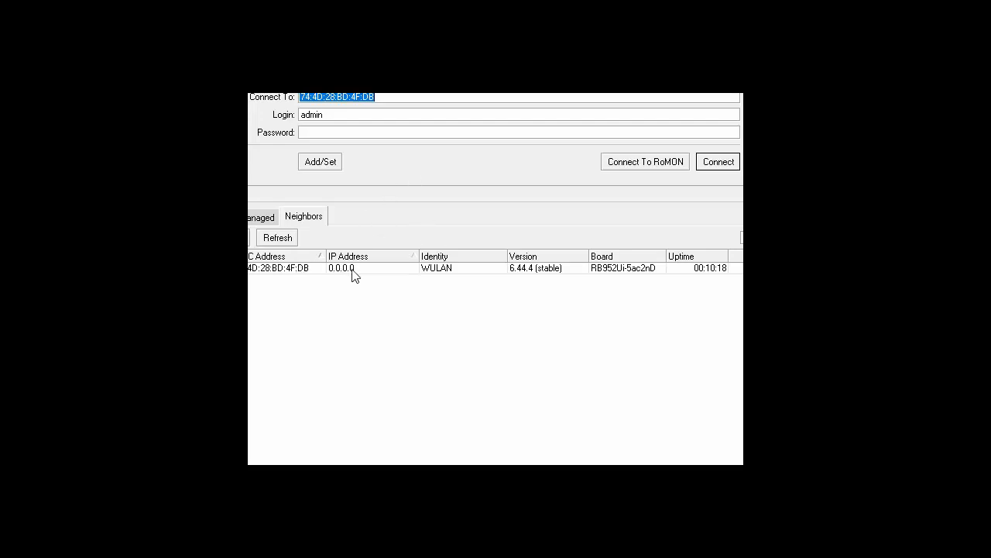
# - Connect to the WULAN router by its MAC address as admin with a blank password
pyautogui.click(285, 268)
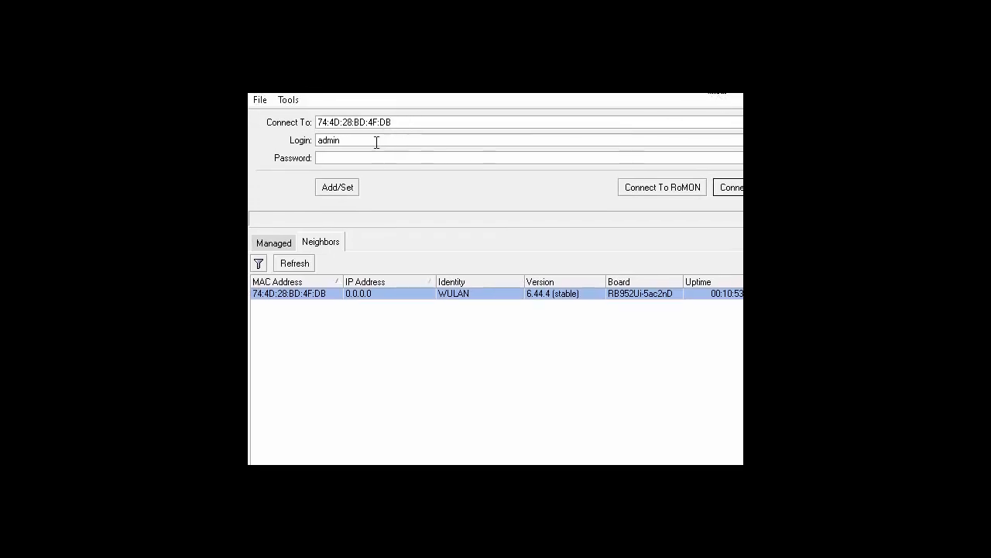
pyautogui.click(361, 158)
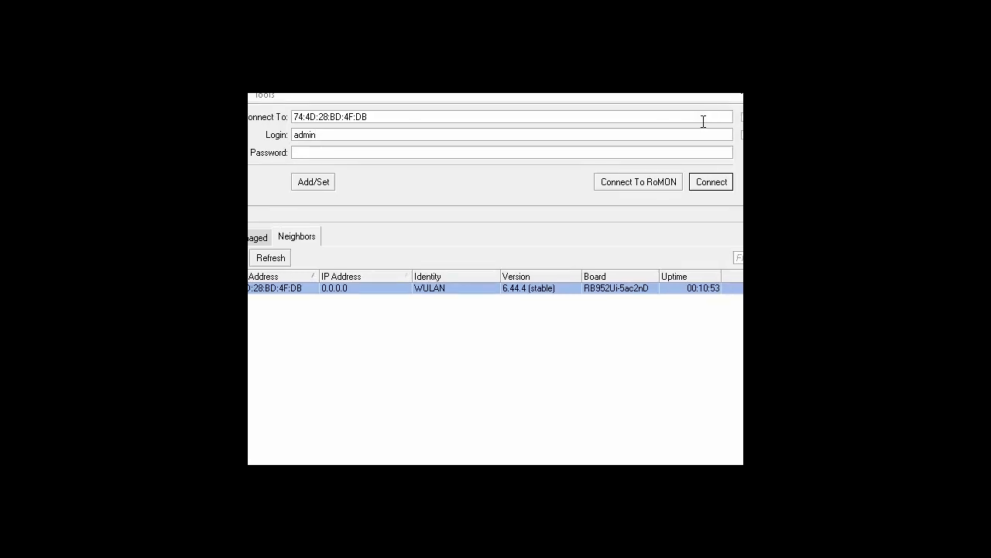
pyautogui.click(713, 185)
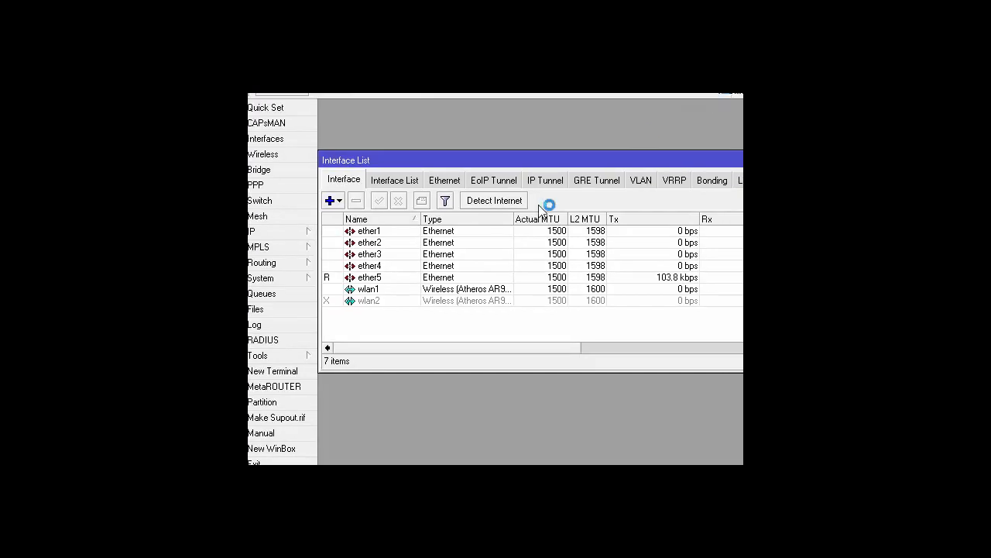
# - Open Reset Configuration from the System menu
pyautogui.click(272, 371)
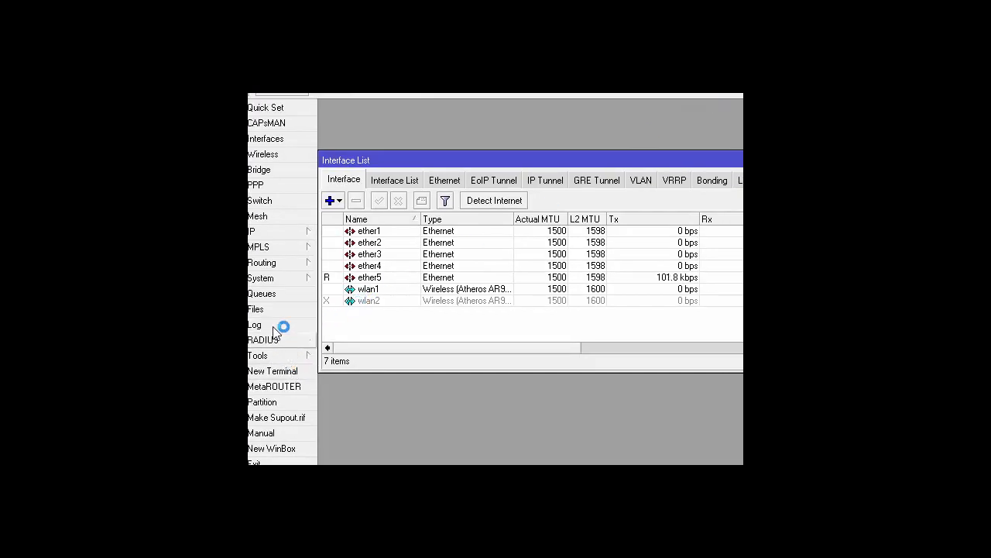
pyautogui.click(273, 280)
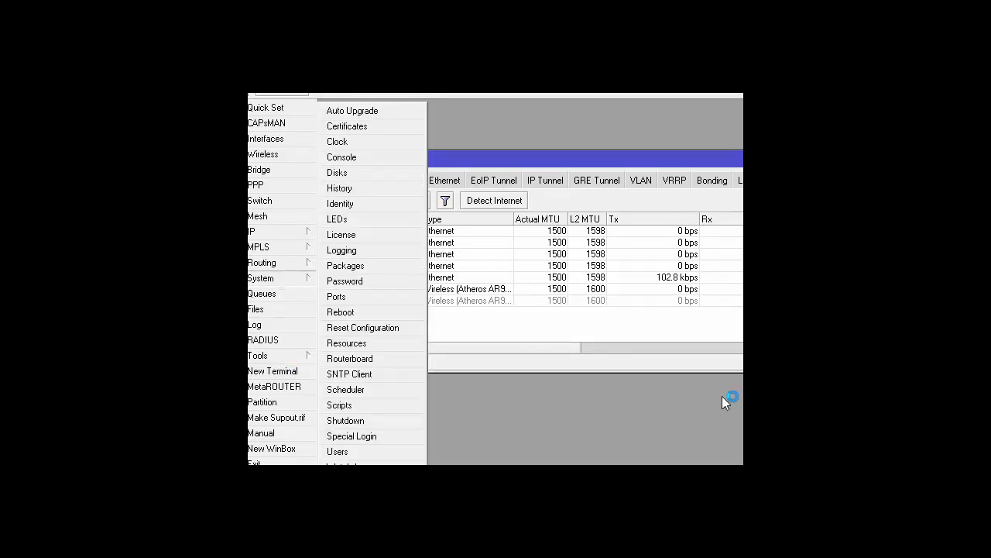
pyautogui.click(737, 453)
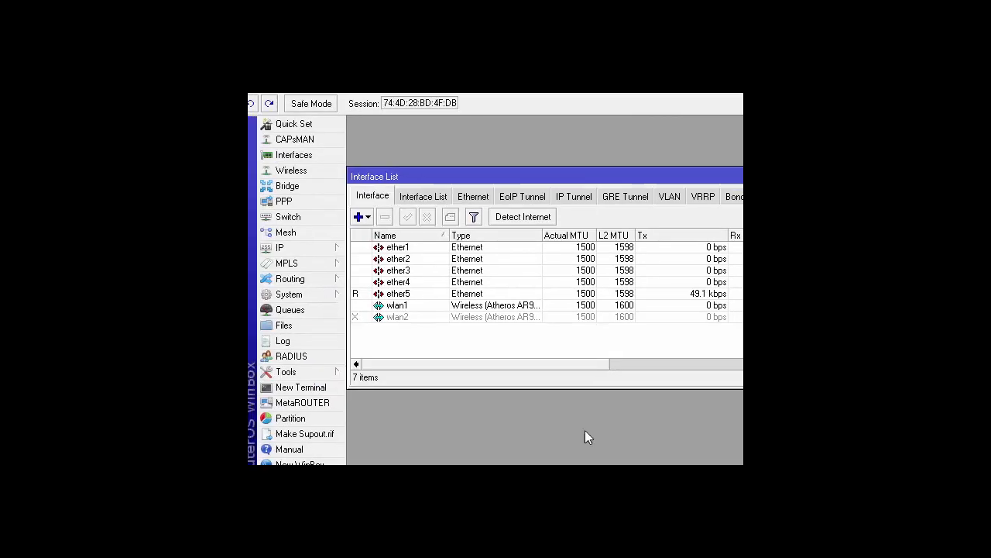
pyautogui.click(302, 293)
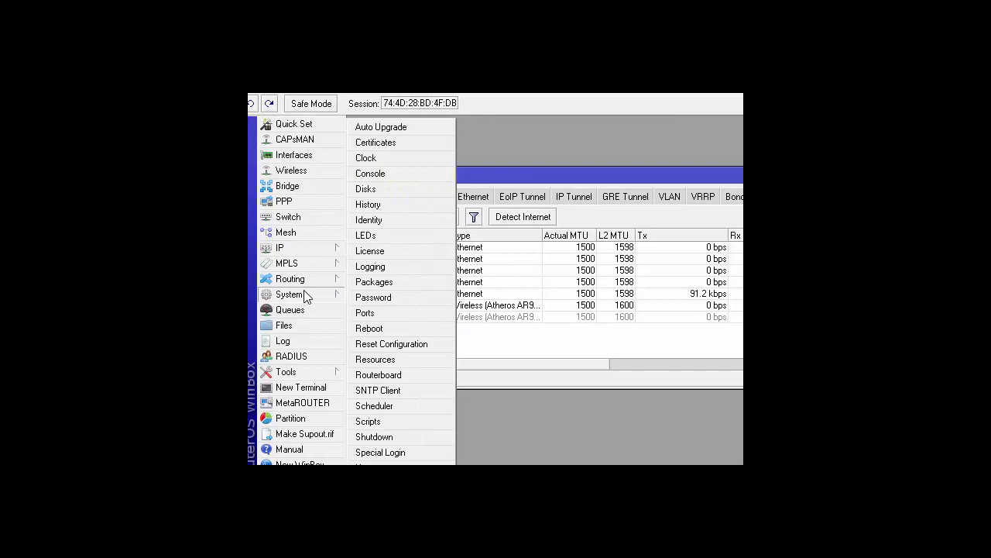
pyautogui.click(395, 347)
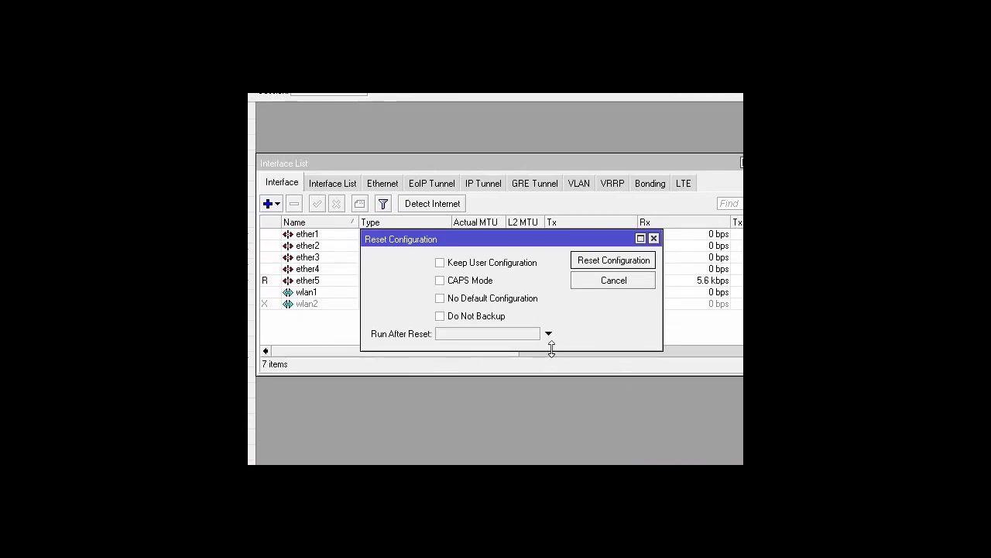
# - Tick No Default Configuration and start the configuration reset
pyautogui.click(441, 300)
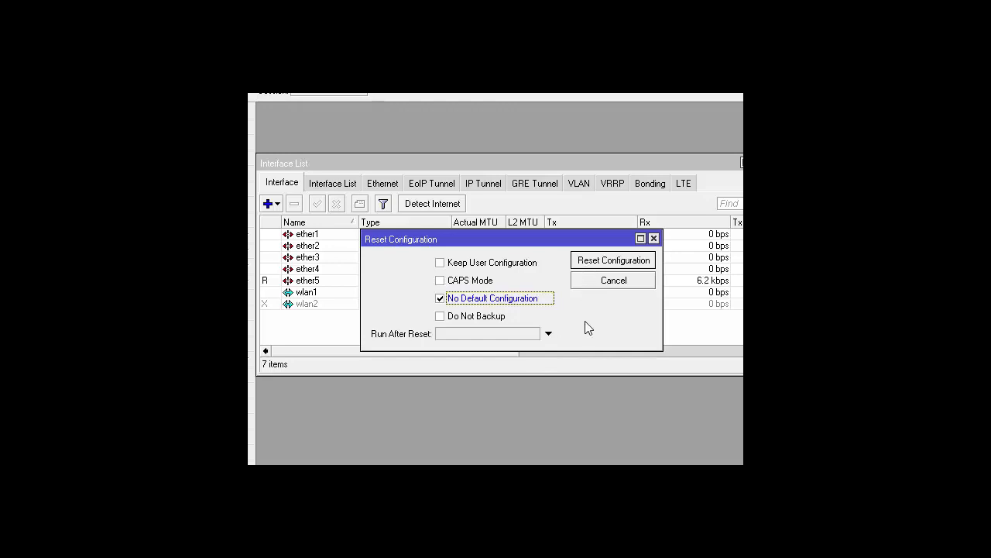
pyautogui.click(602, 262)
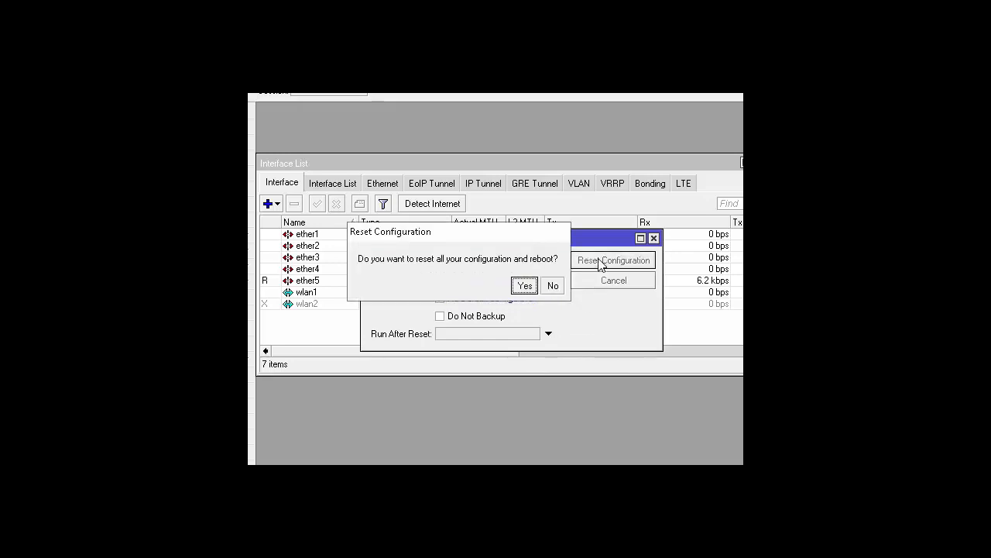
# - Confirm the reset and reboot, then cancel reconnecting to return to the login window
pyautogui.click(524, 286)
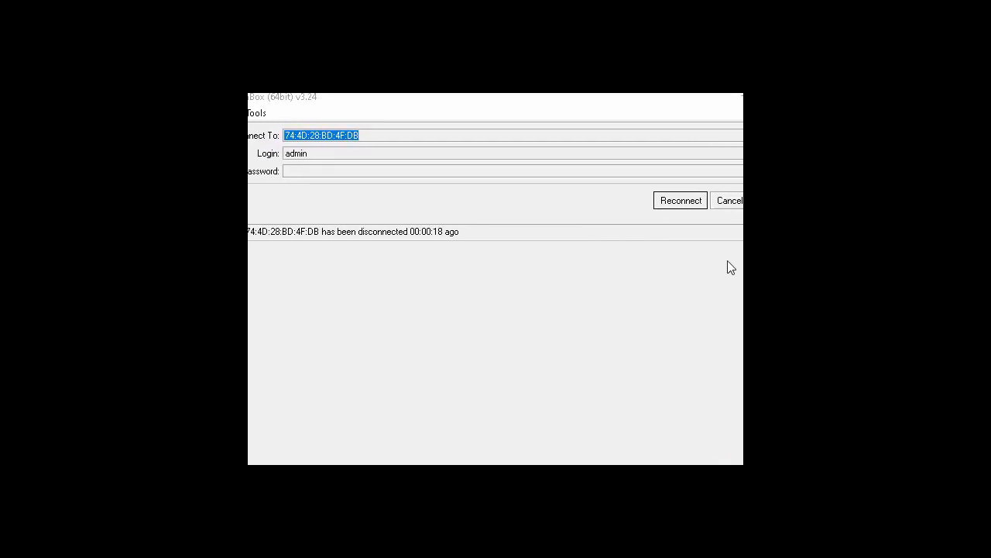
pyautogui.click(730, 205)
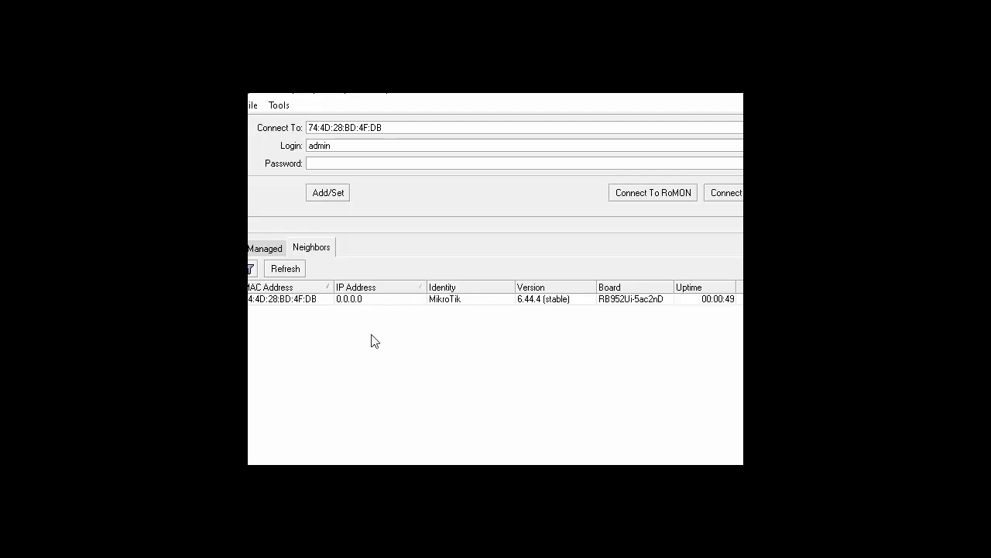
# - Select the reset MikroTik router's MAC address, keeping login admin and a blank password
pyautogui.click(311, 301)
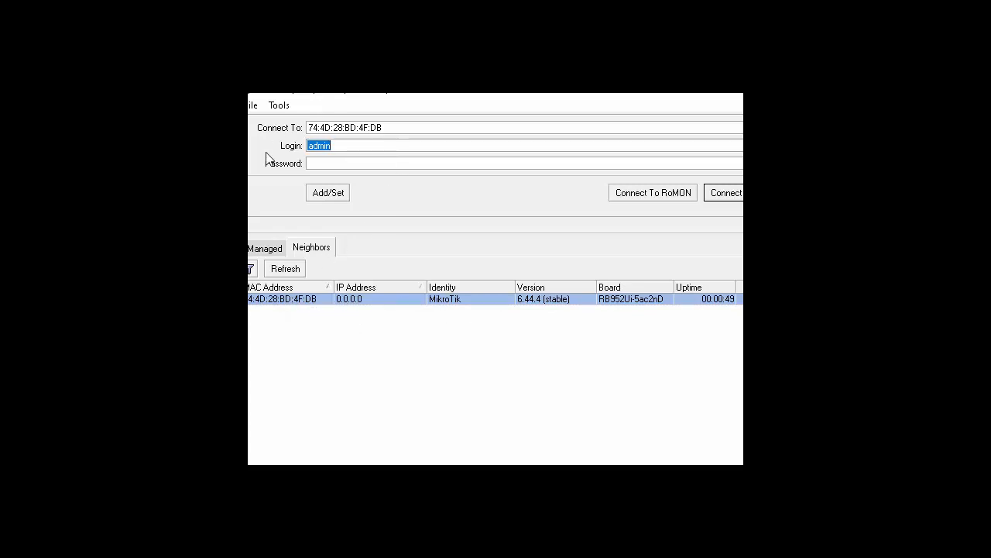
pyautogui.click(350, 146)
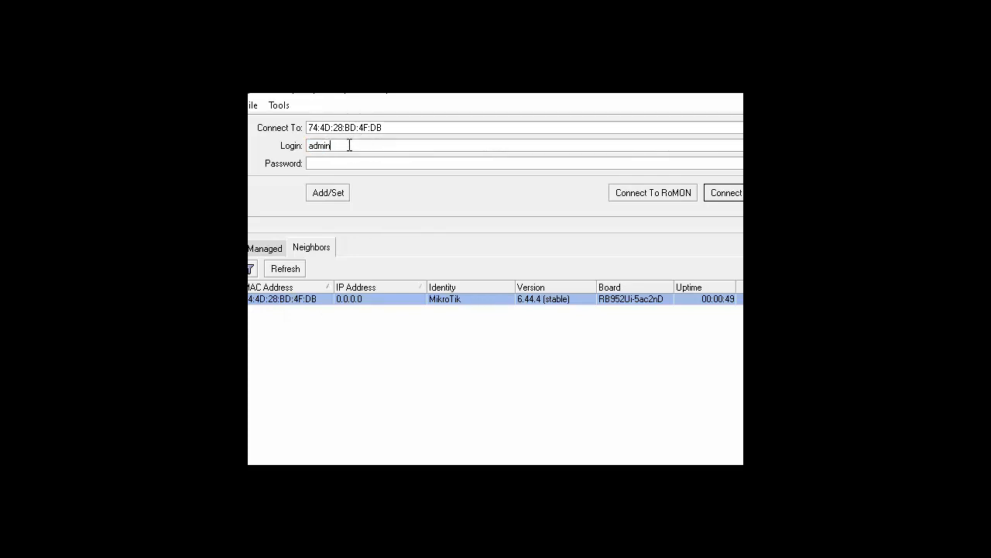
pyautogui.click(329, 165)
# - Connect to the router, close the Interface List, and reposition the session window
pyautogui.click(728, 195)
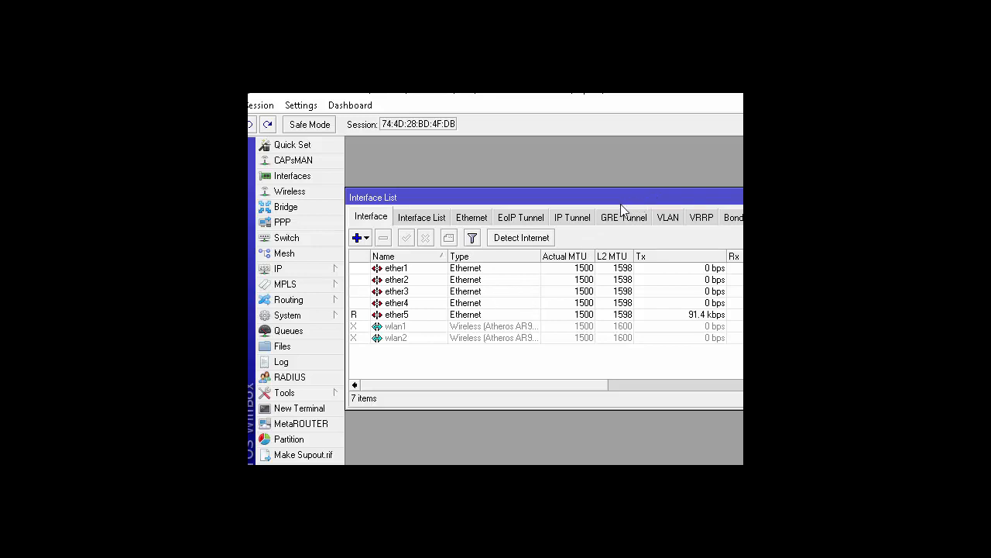
pyautogui.moveTo(620, 207); pyautogui.dragTo(558, 212)
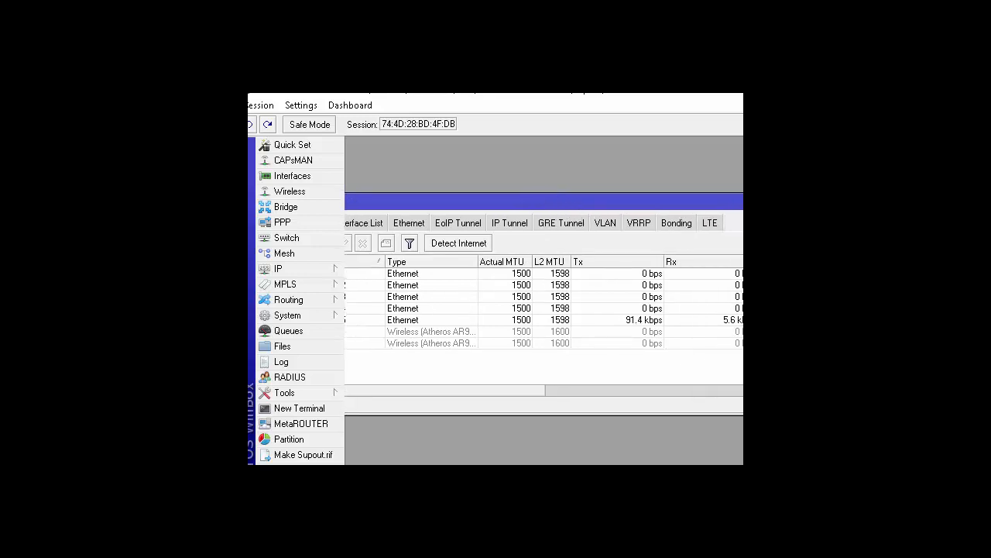
pyautogui.click(742, 202)
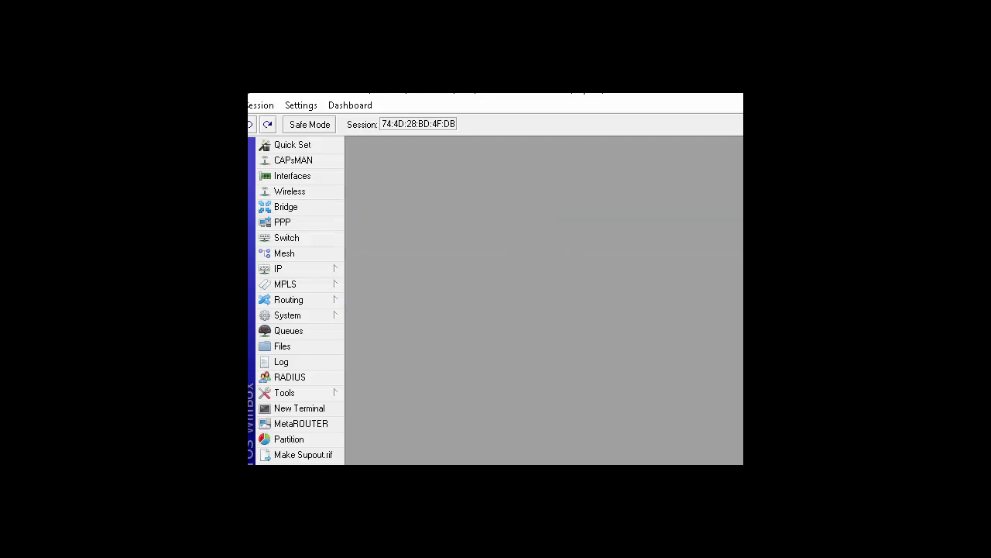
pyautogui.moveTo(739, 460)
pyautogui.mouseDown()
pyautogui.moveTo(740, 446)
pyautogui.moveTo(739, 460)
pyautogui.mouseUp()
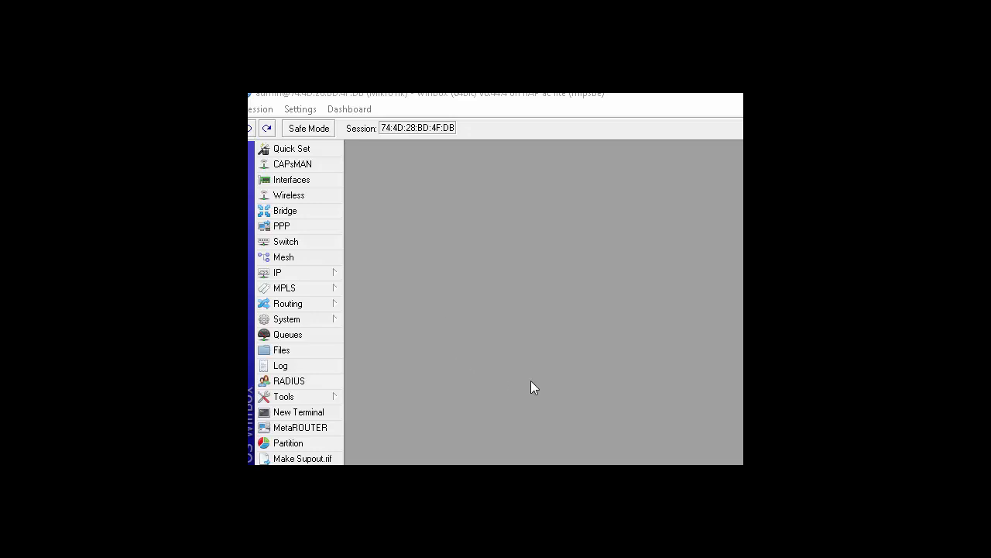
pyautogui.moveTo(741, 460); pyautogui.dragTo(731, 458)
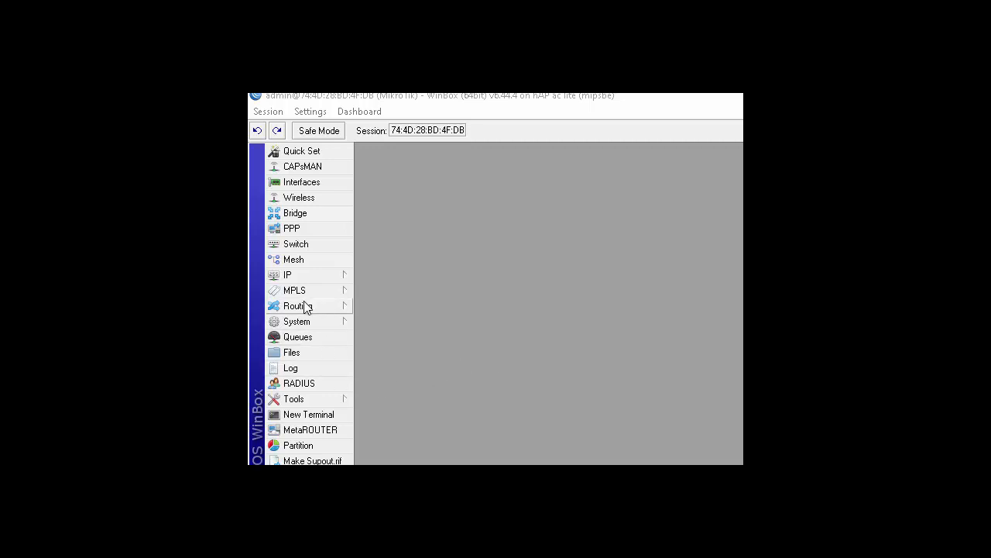
# - Rename the router identity from MikroTik to wulan_36 in System > Identity
pyautogui.click(307, 326)
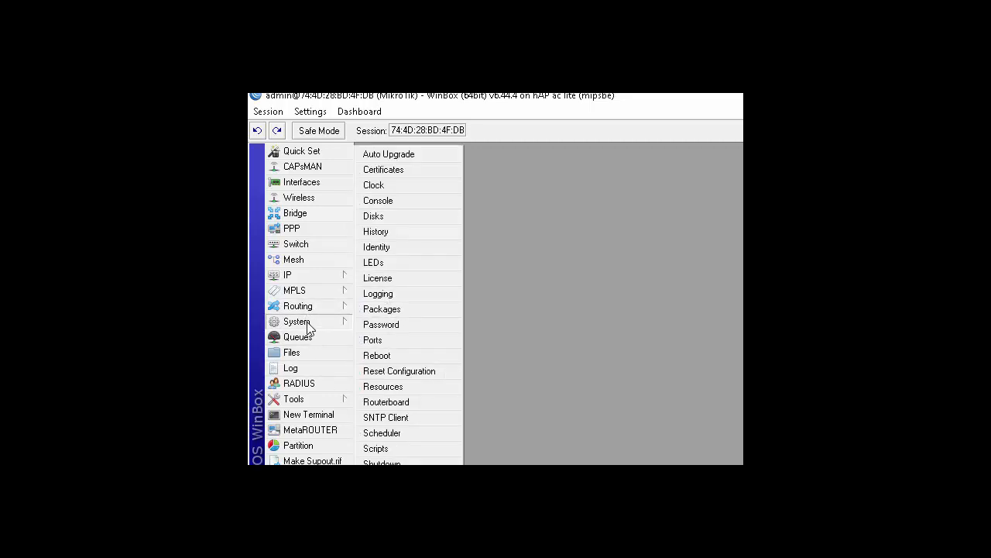
pyautogui.click(401, 248)
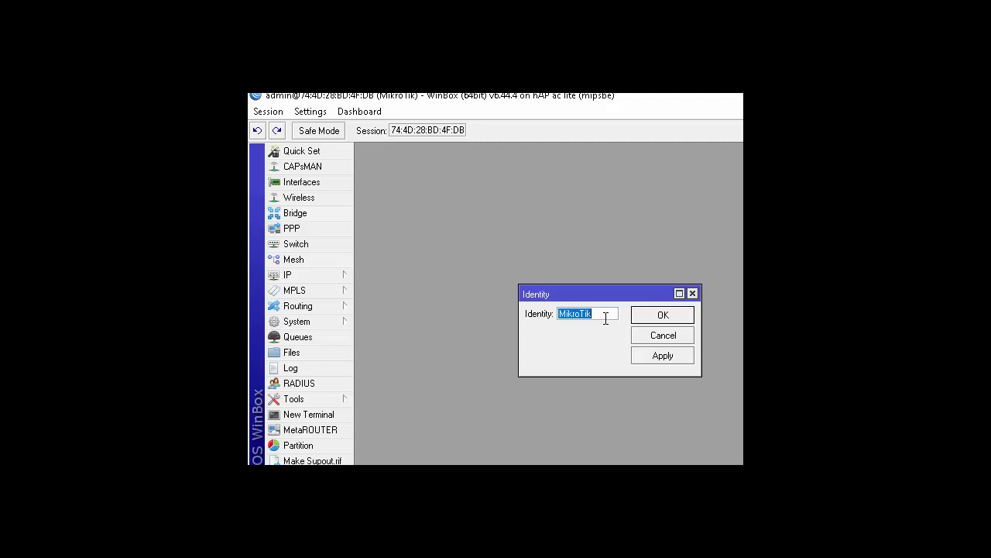
pyautogui.write('wulan_36')
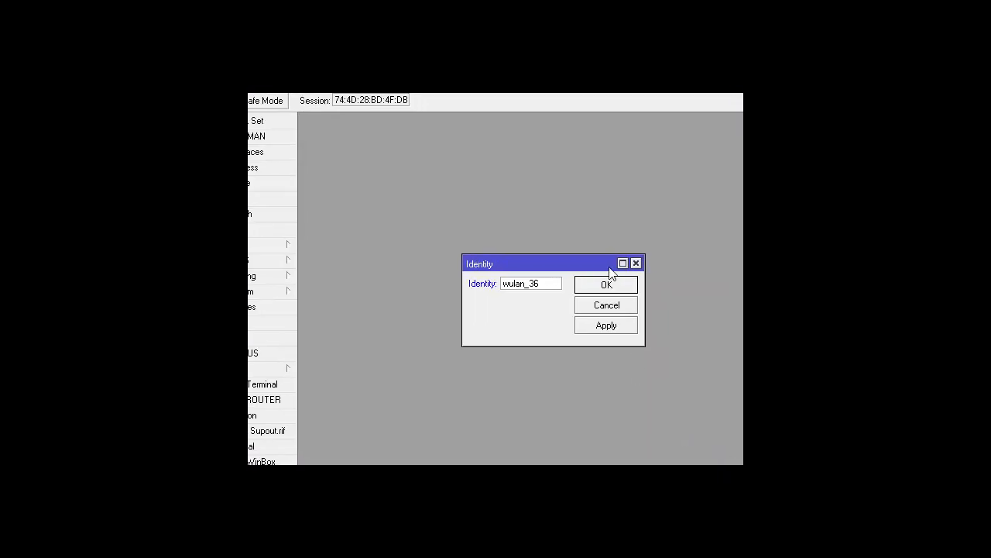
pyautogui.click(608, 287)
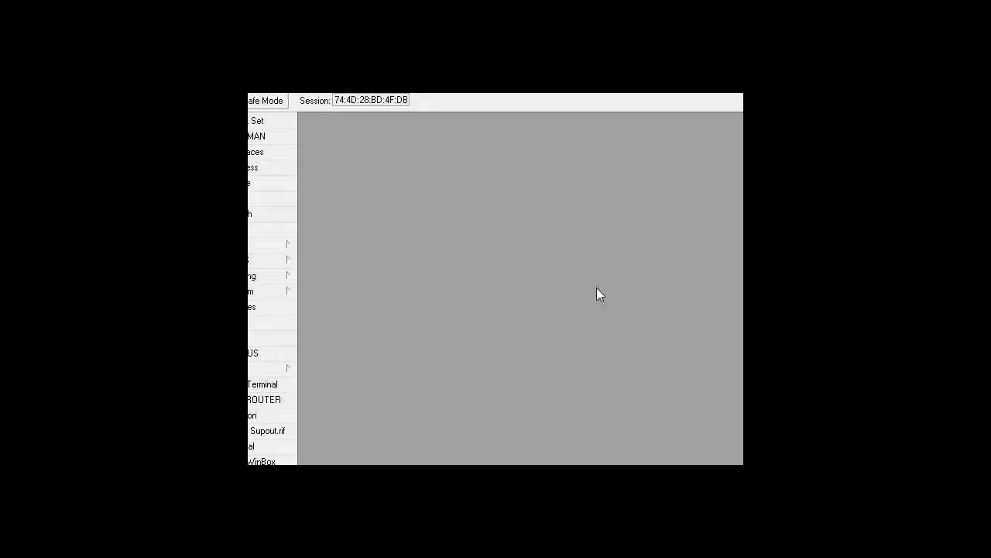
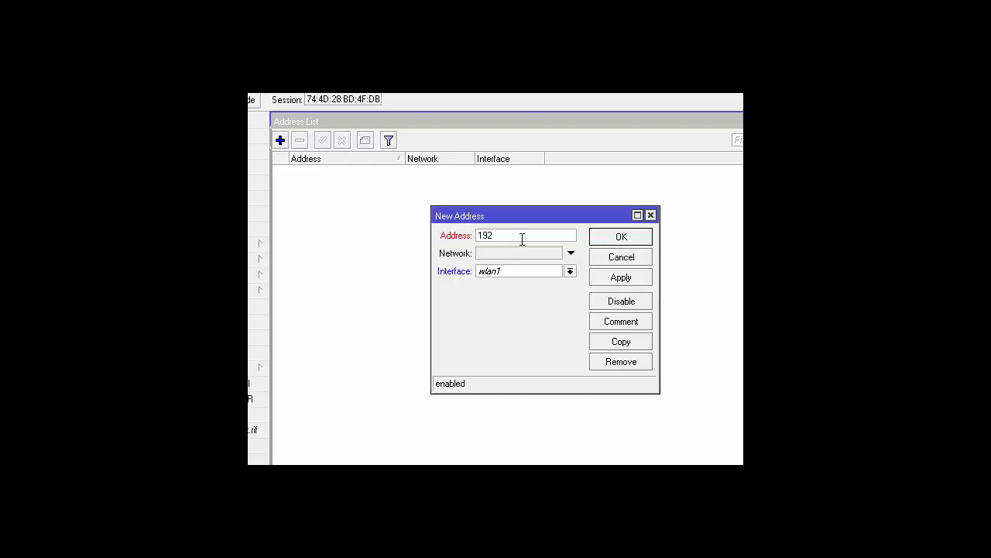
# - Add the address 192.168.36.1/24 on interface ether2 and save it
pyautogui.write('168.36.1')
pyautogui.write('/24')
pyautogui.moveTo(553, 235); pyautogui.dragTo(532, 234)
pyautogui.click(570, 272)
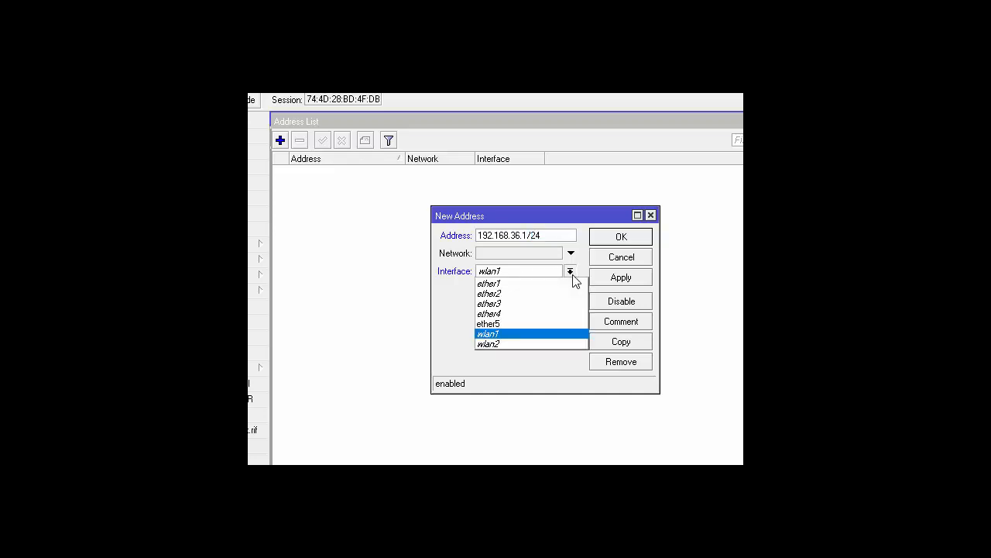
pyautogui.click(528, 294)
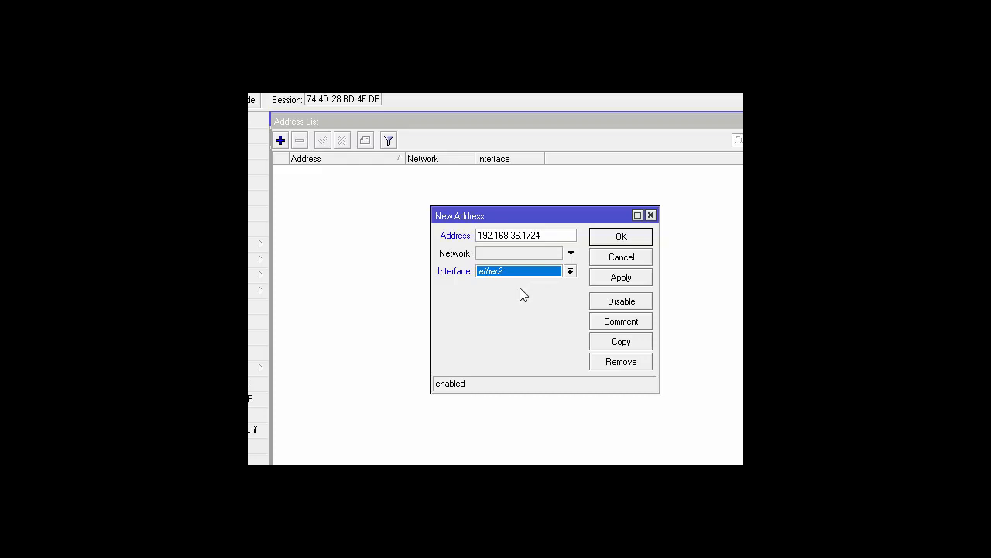
pyautogui.click(620, 244)
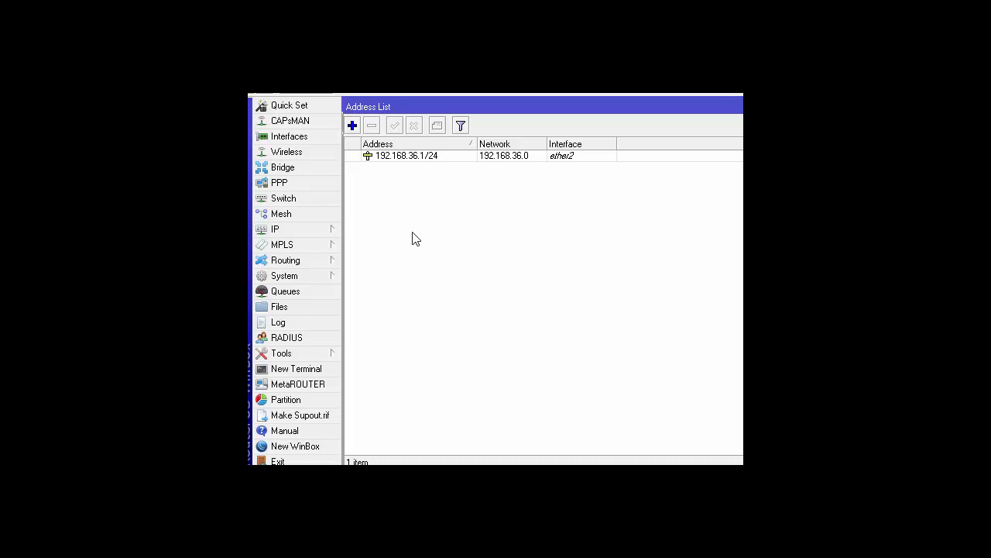
# - Enable the wlan1 interface in the Interface List, then close the list
pyautogui.click(300, 138)
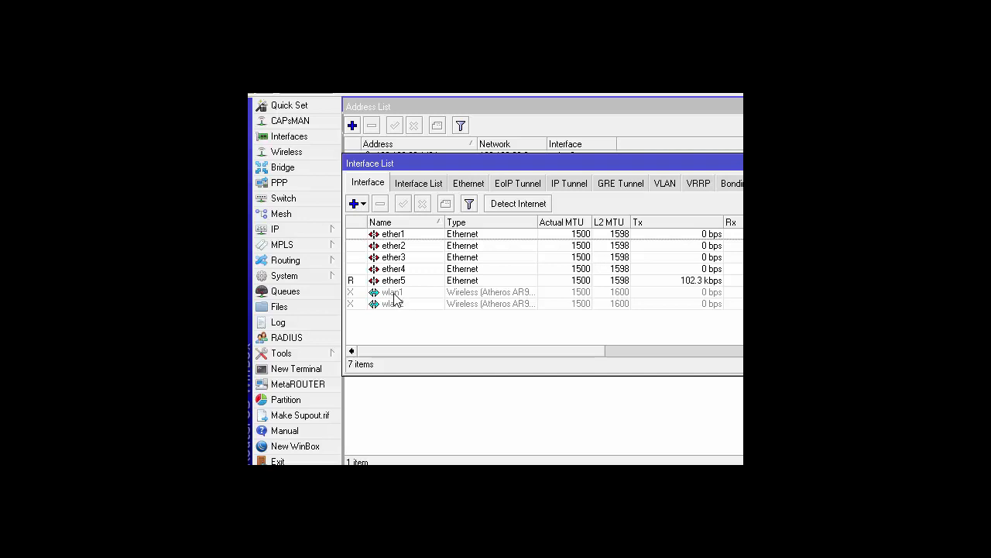
pyautogui.rightClick(395, 296)
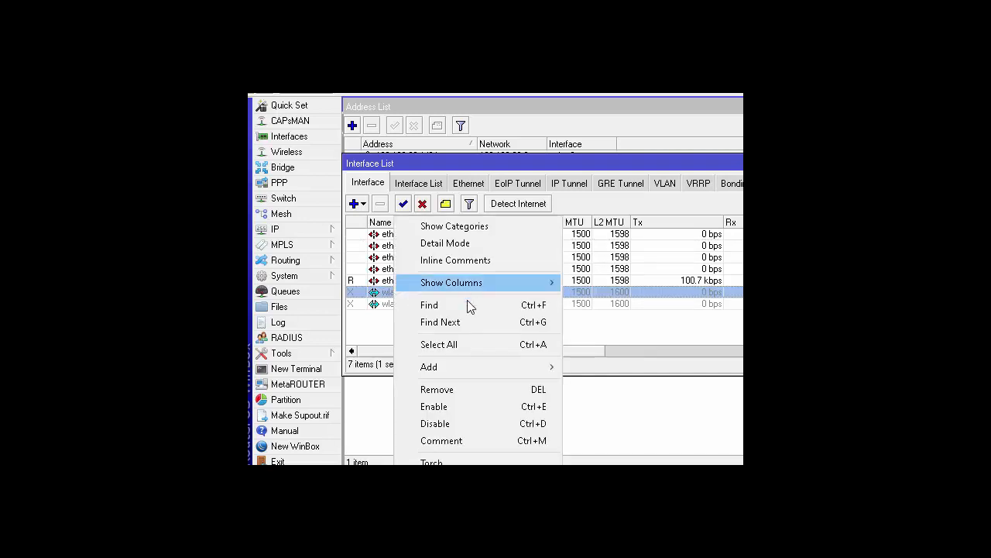
pyautogui.click(460, 409)
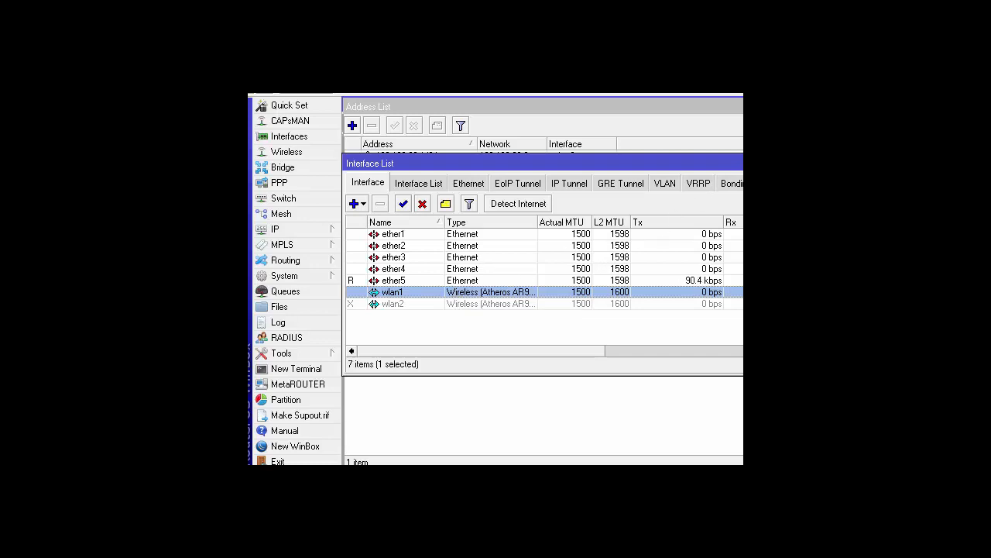
pyautogui.click(741, 164)
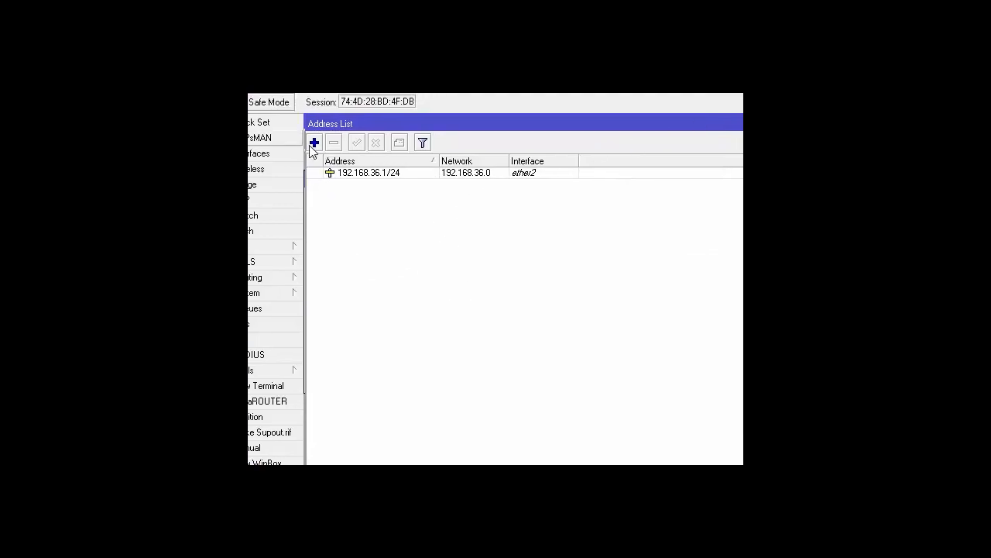
# - Add 192.16.36.1/24 on wlan1, save it, and close the Address List
pyautogui.click(314, 144)
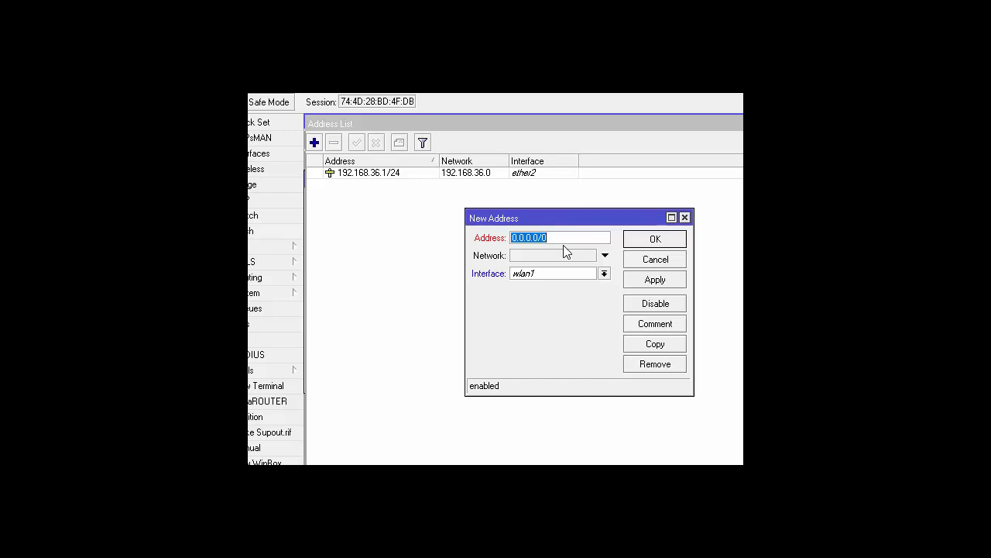
pyautogui.write('192.16.36.1/24')
pyautogui.click(670, 242)
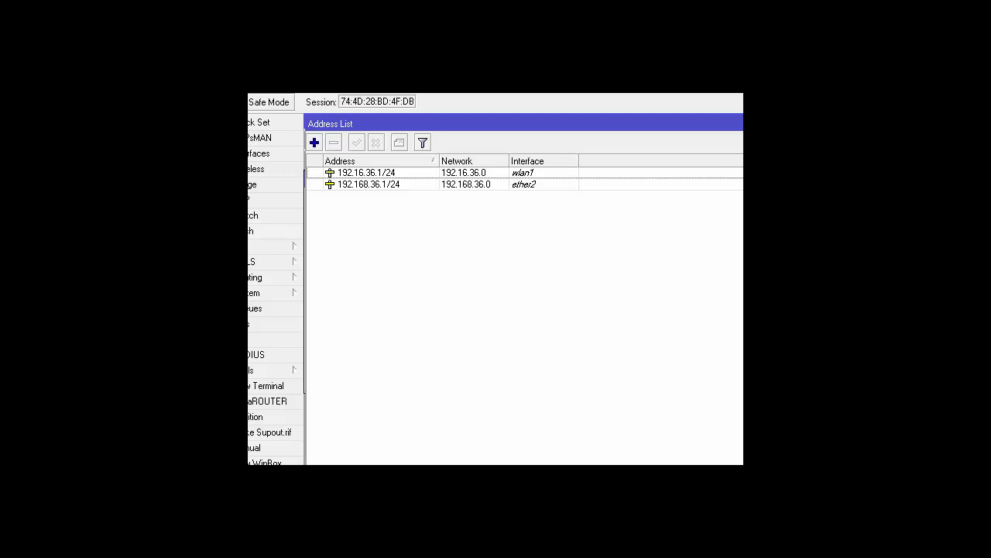
pyautogui.press('Escape')
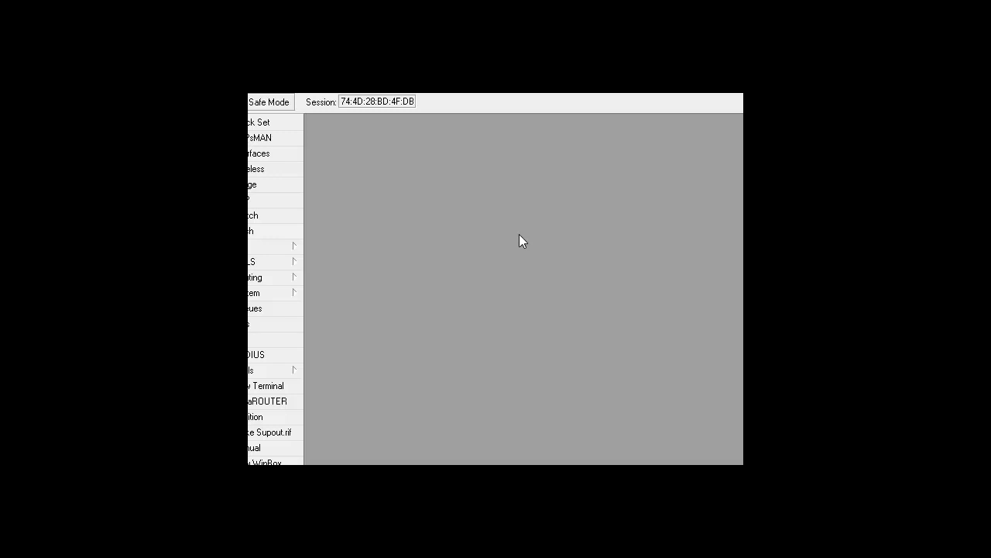
# - Open IP > DHCP Client to show the empty DHCP client list
pyautogui.click(251, 250)
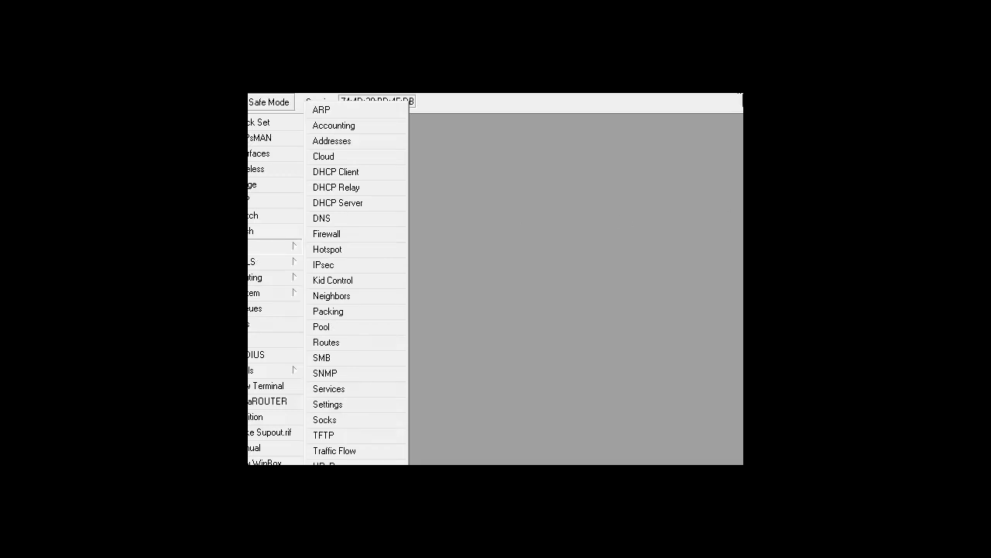
pyautogui.click(251, 247)
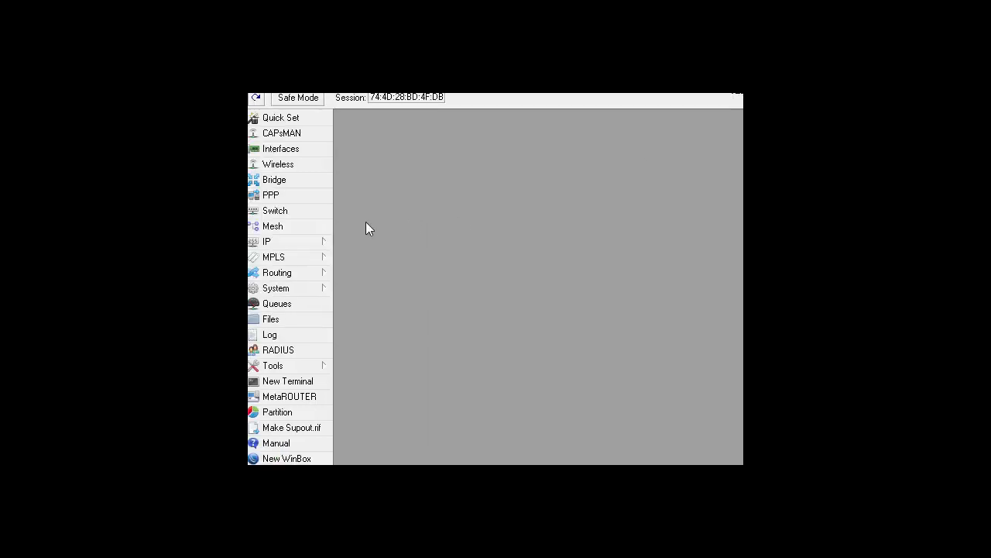
pyautogui.click(302, 242)
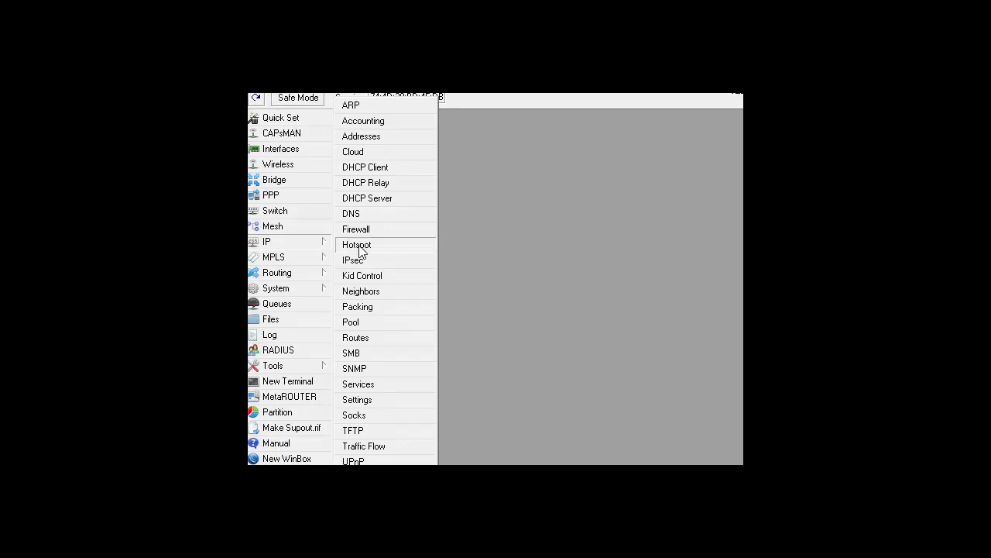
pyautogui.click(382, 172)
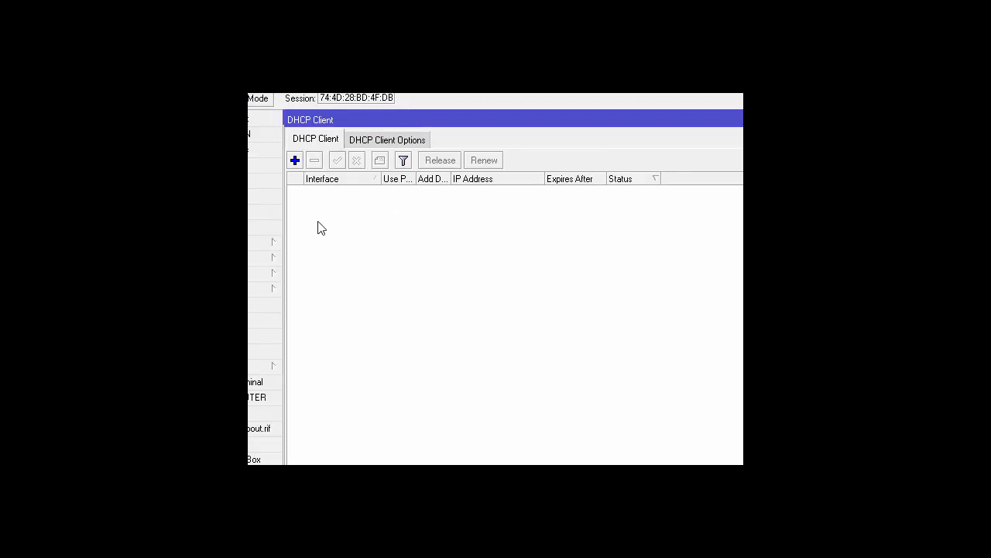
# - Create an ether1 DHCP client using peer DNS/NTP with a default route, then close it
pyautogui.click(296, 162)
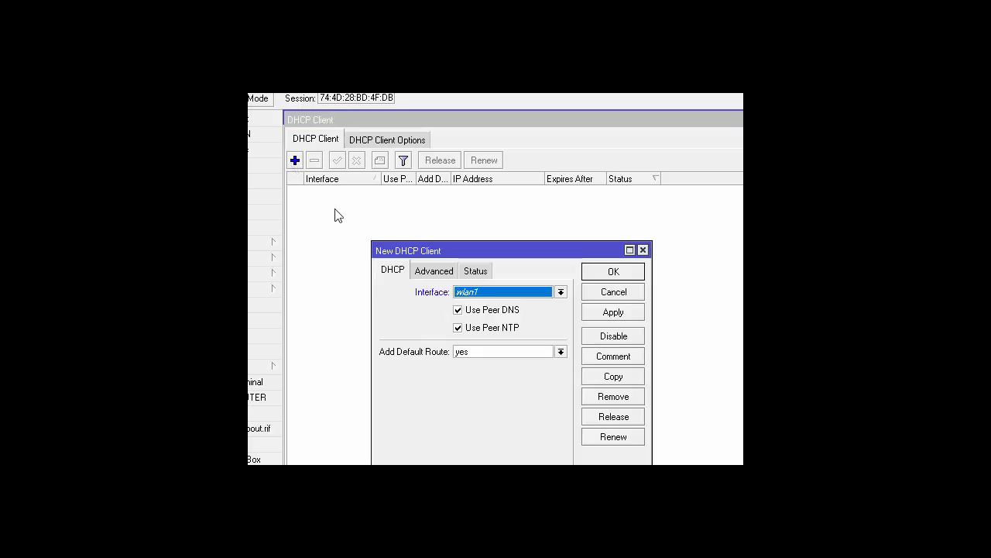
pyautogui.moveTo(517, 175); pyautogui.dragTo(513, 152)
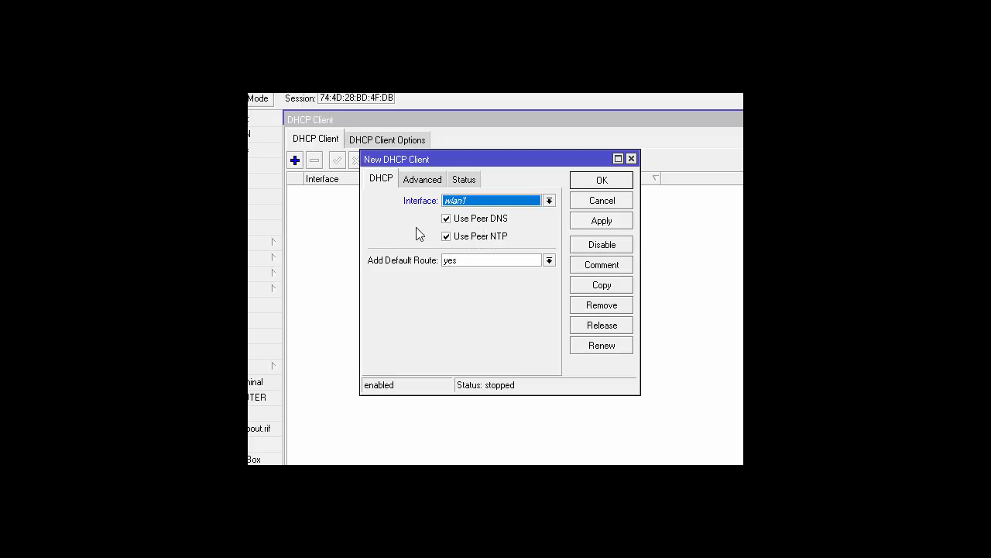
pyautogui.click(550, 201)
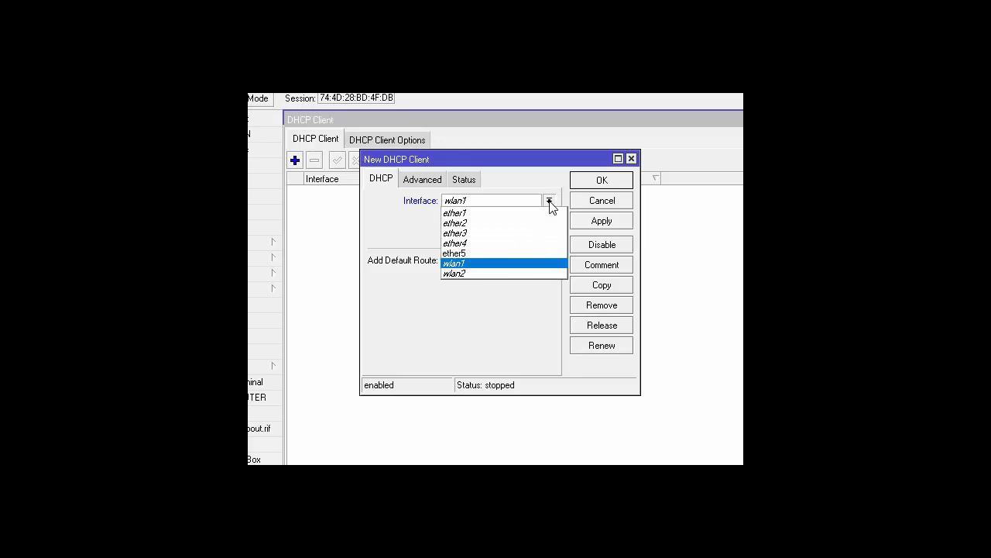
pyautogui.click(511, 215)
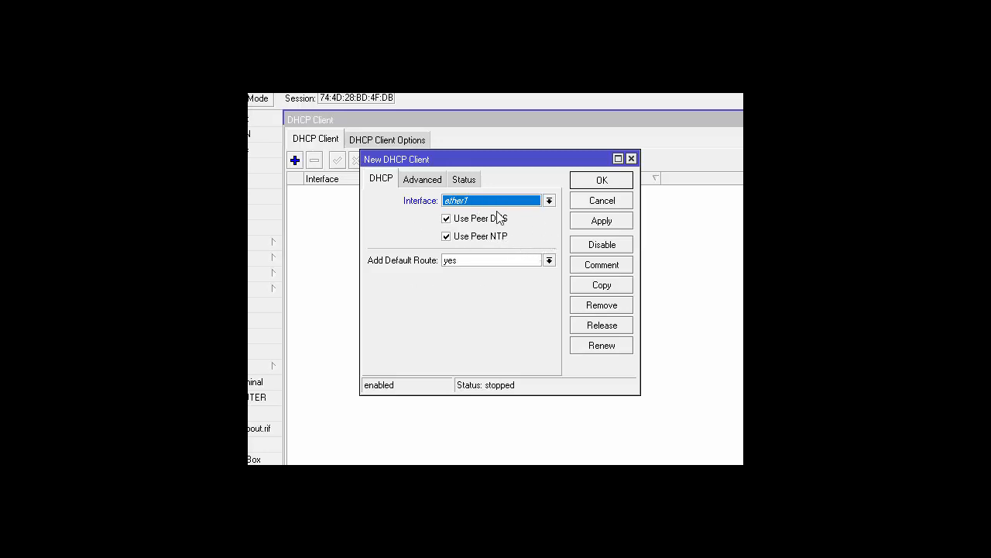
pyautogui.moveTo(522, 155); pyautogui.dragTo(509, 268)
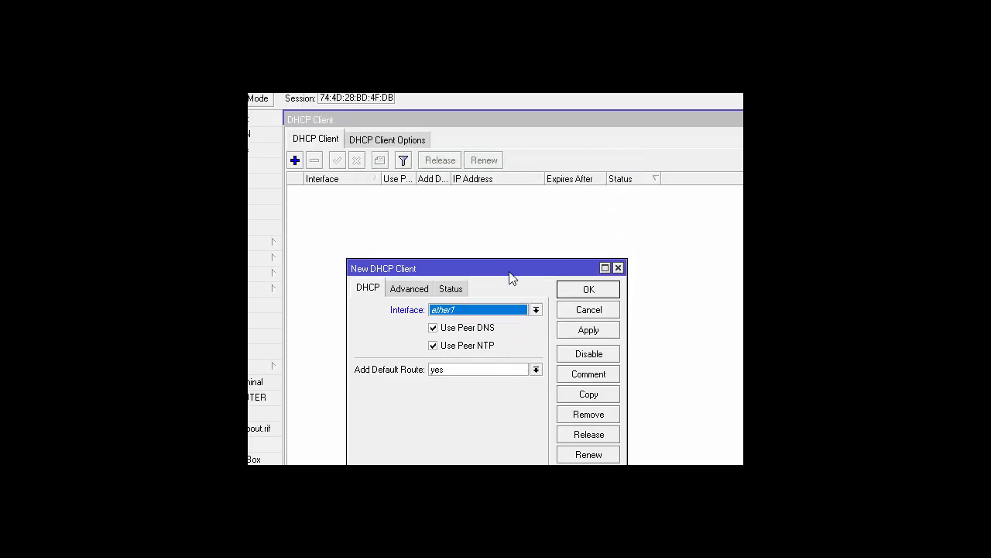
pyautogui.click(575, 335)
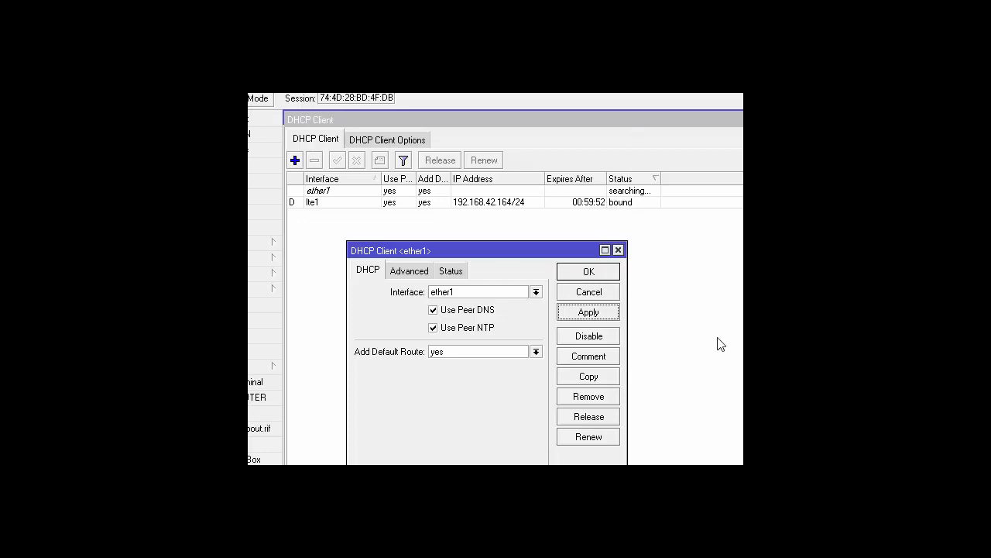
pyautogui.click(618, 250)
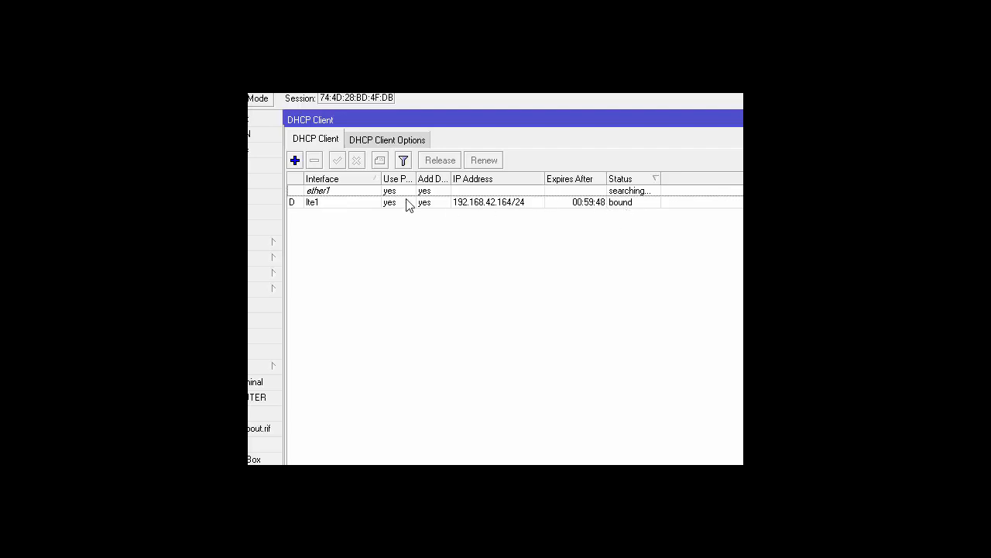
# - Remove the ether1 DHCP client and close the DHCP Client list
pyautogui.click(362, 190)
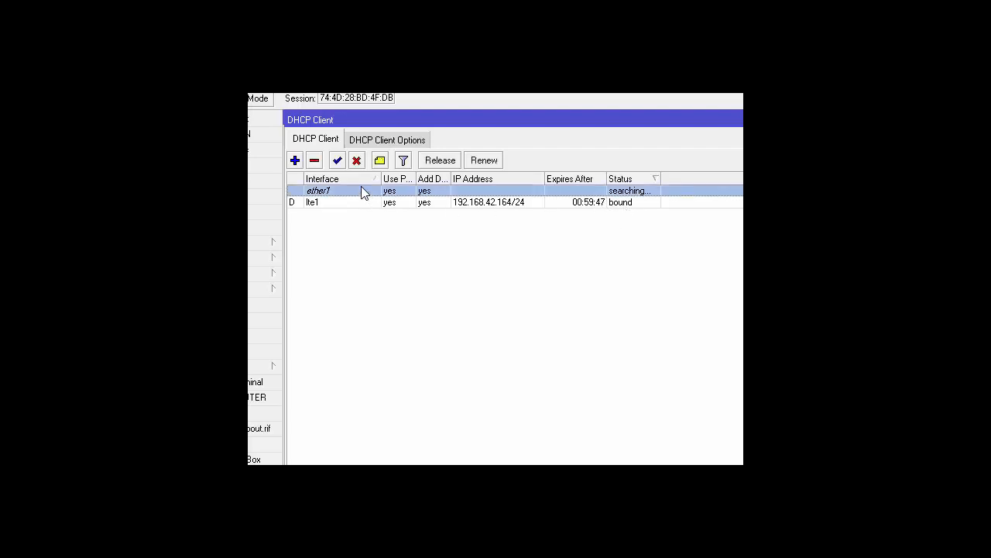
pyautogui.click(315, 160)
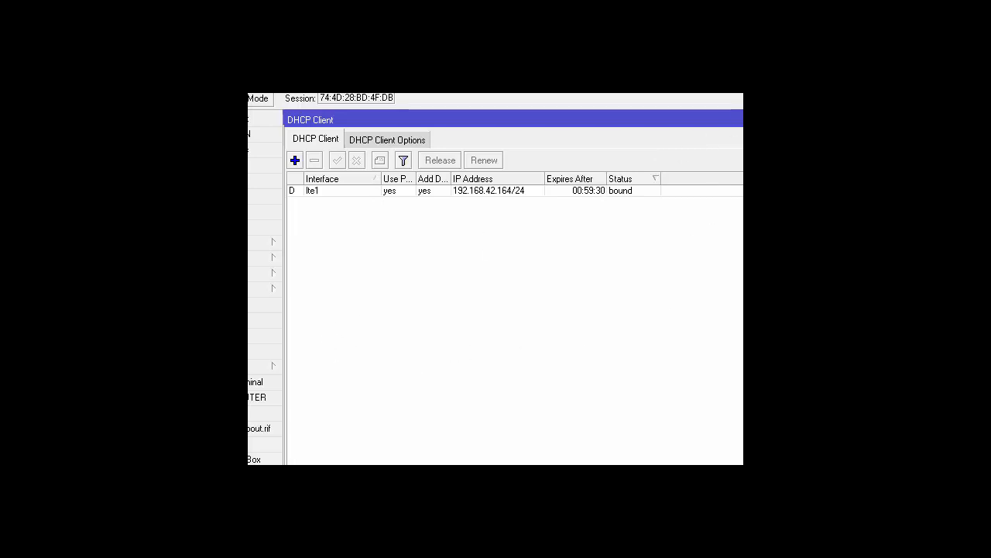
pyautogui.press('Escape')
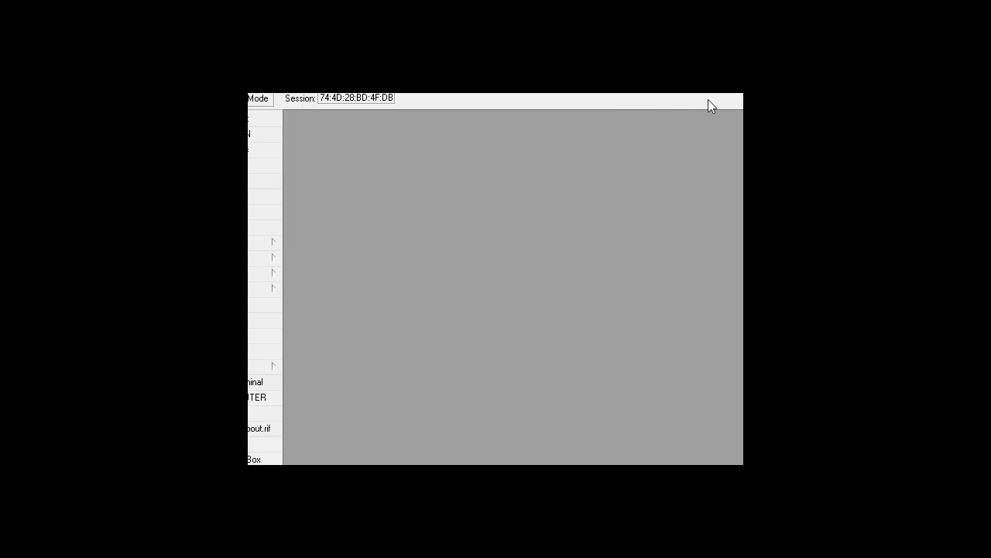
# - Open IP > Firewall to view its empty NAT tab
pyautogui.moveTo(742, 97); pyautogui.dragTo(739, 96)
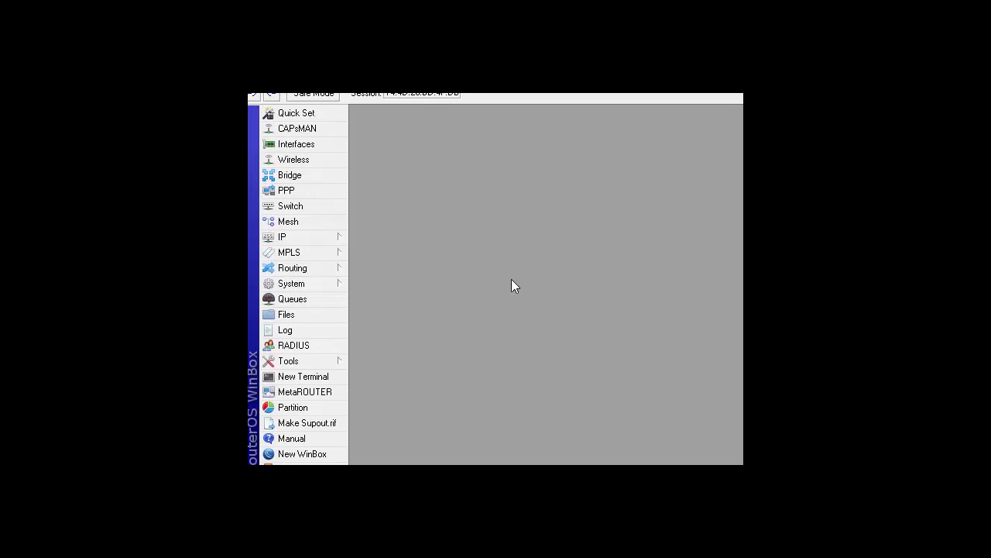
pyautogui.click(292, 243)
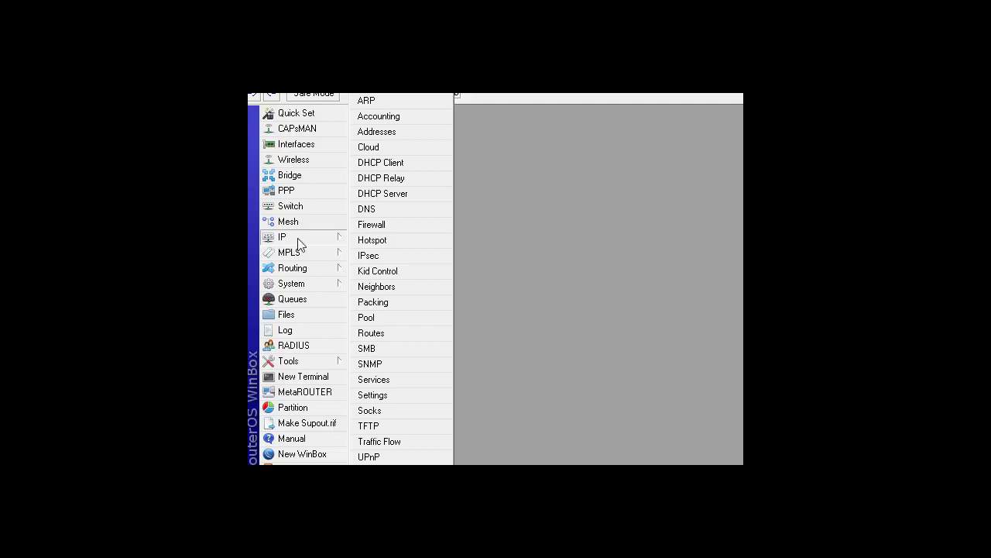
pyautogui.click(391, 226)
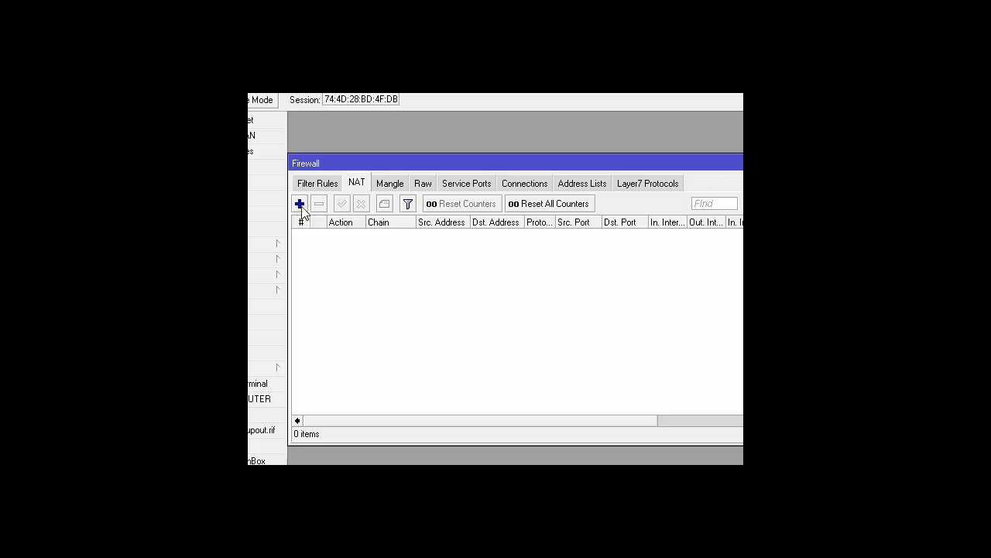
# - Start a new srcnat NAT rule with out interface lte1
pyautogui.click(300, 204)
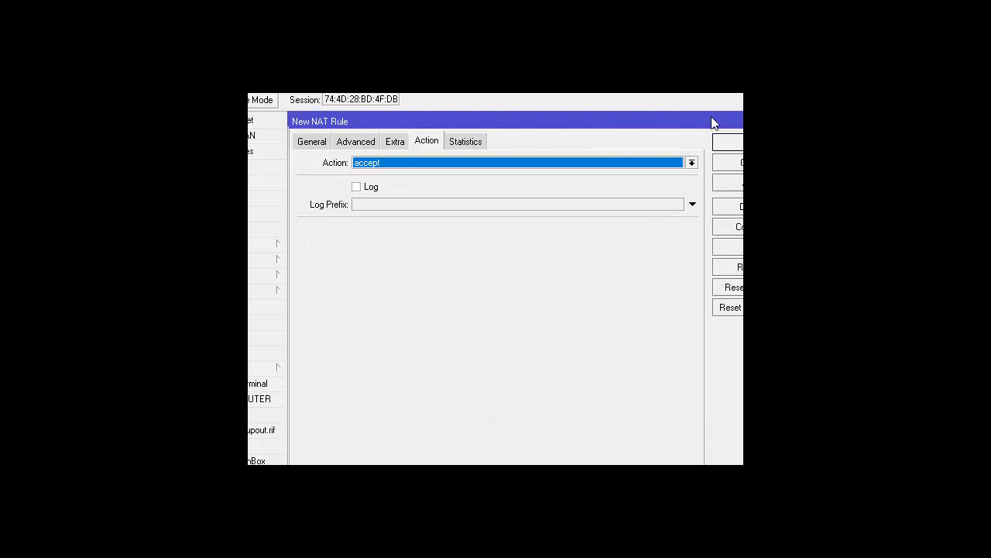
pyautogui.moveTo(739, 95); pyautogui.dragTo(743, 101)
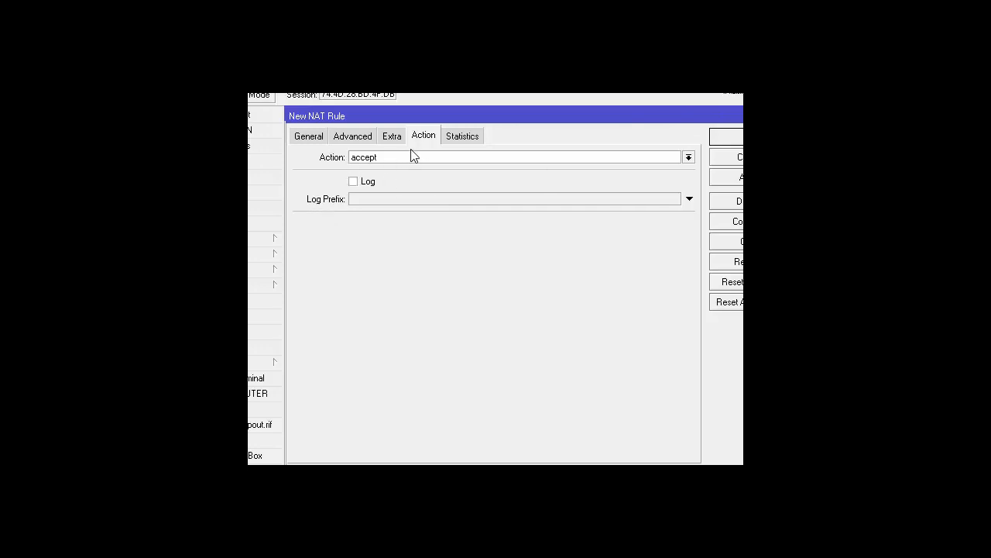
pyautogui.click(310, 141)
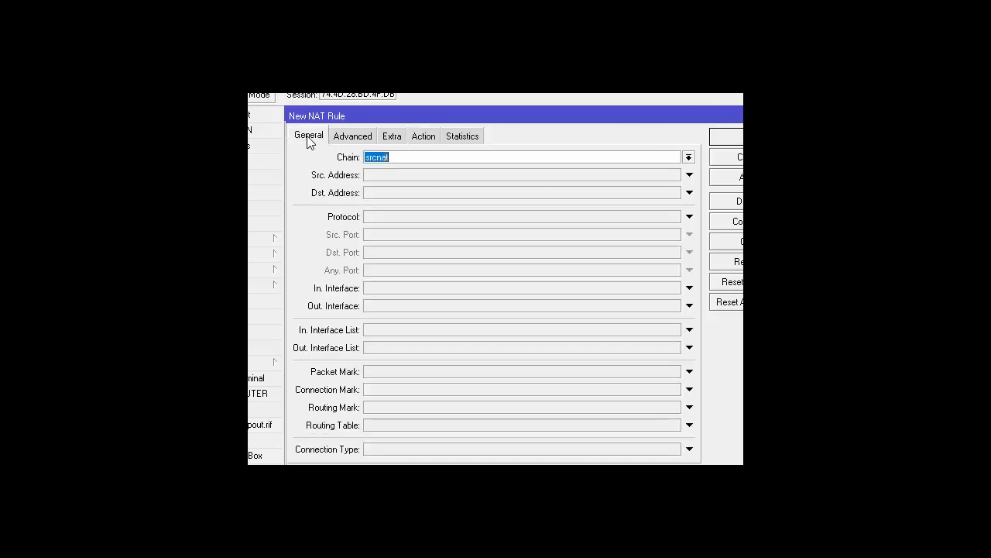
pyautogui.click(410, 158)
pyautogui.click(372, 306)
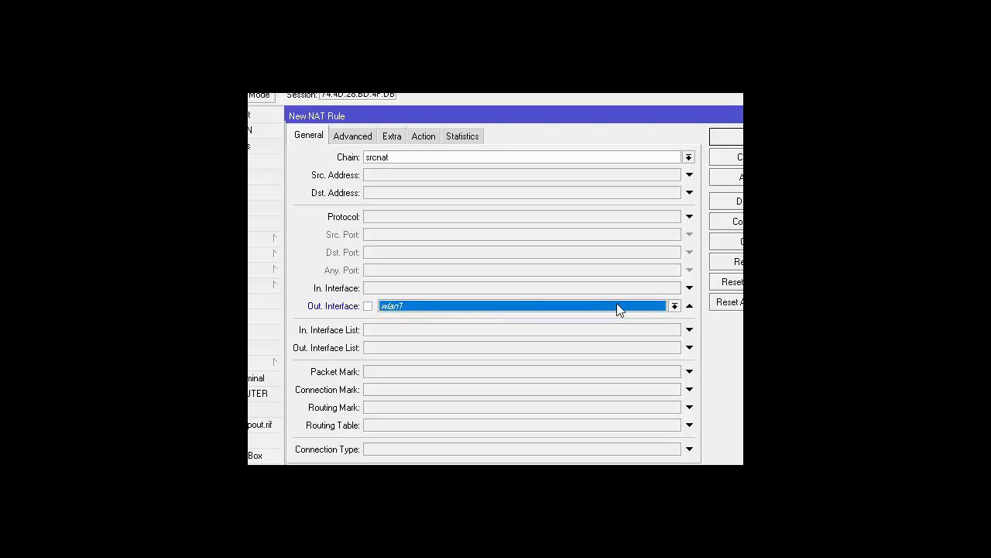
pyautogui.click(674, 307)
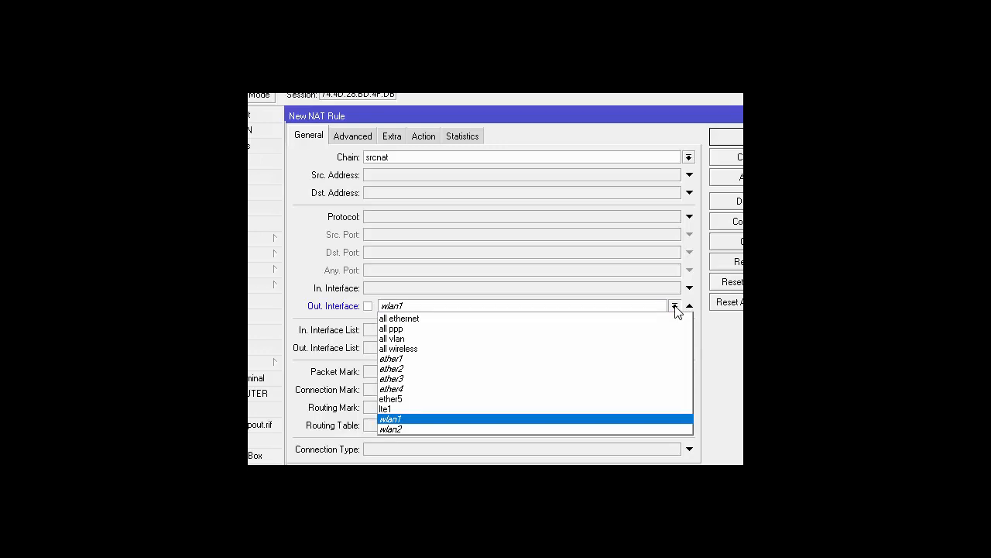
pyautogui.click(444, 359)
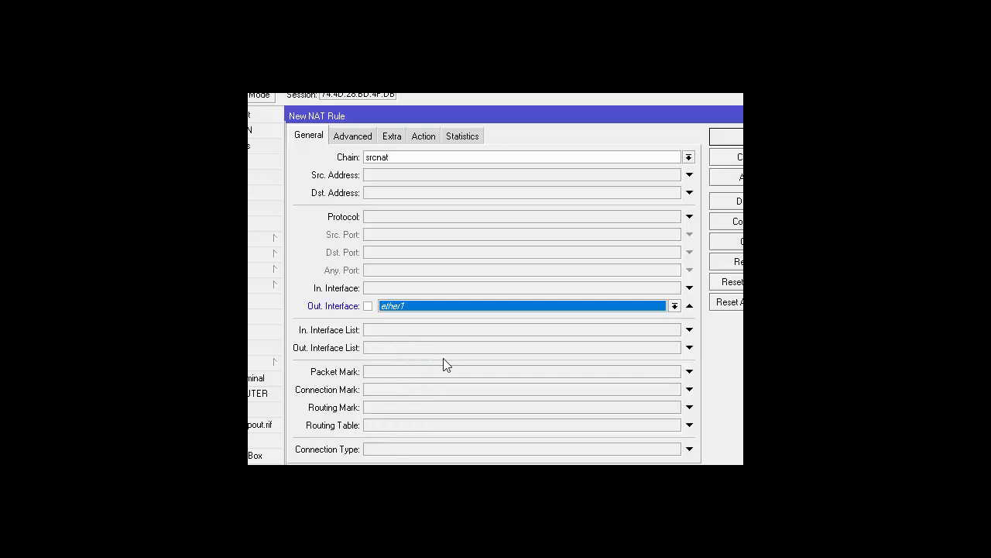
pyautogui.click(675, 307)
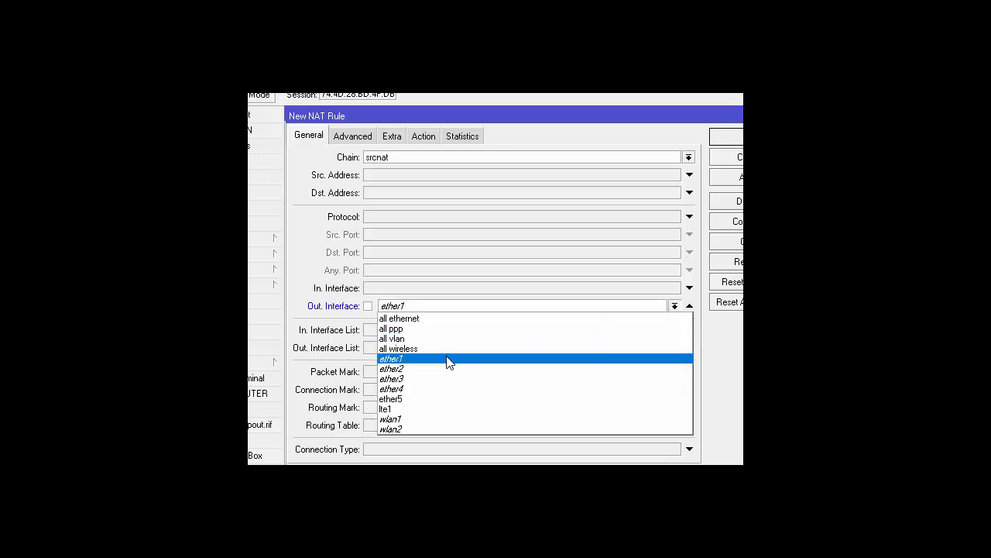
pyautogui.click(432, 416)
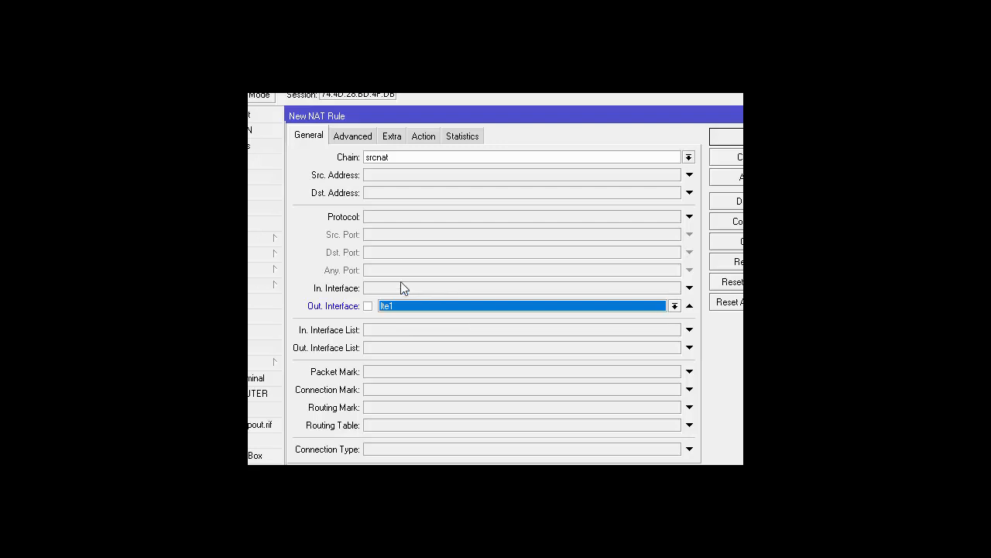
# - Set the rule's action to masquerade and save it
pyautogui.click(424, 136)
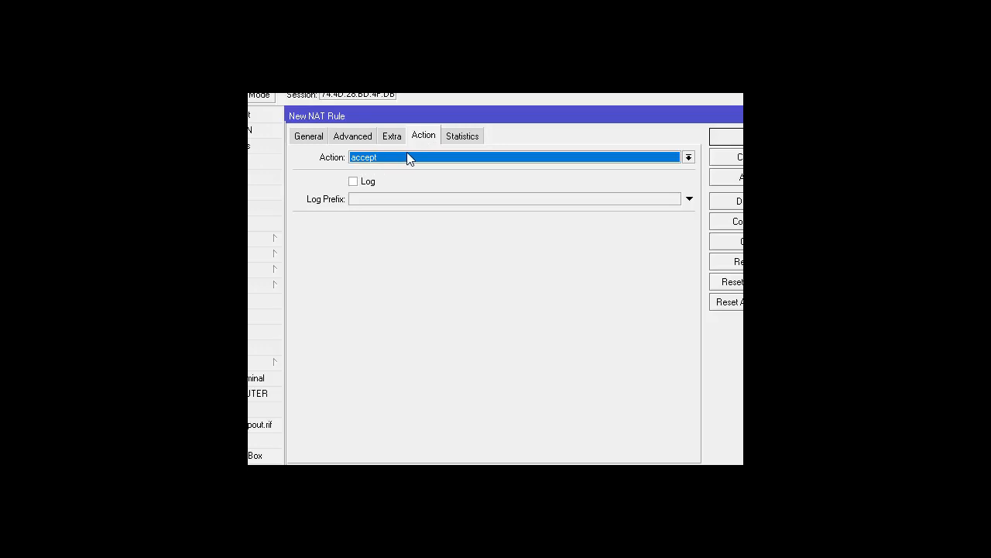
pyautogui.click(407, 157)
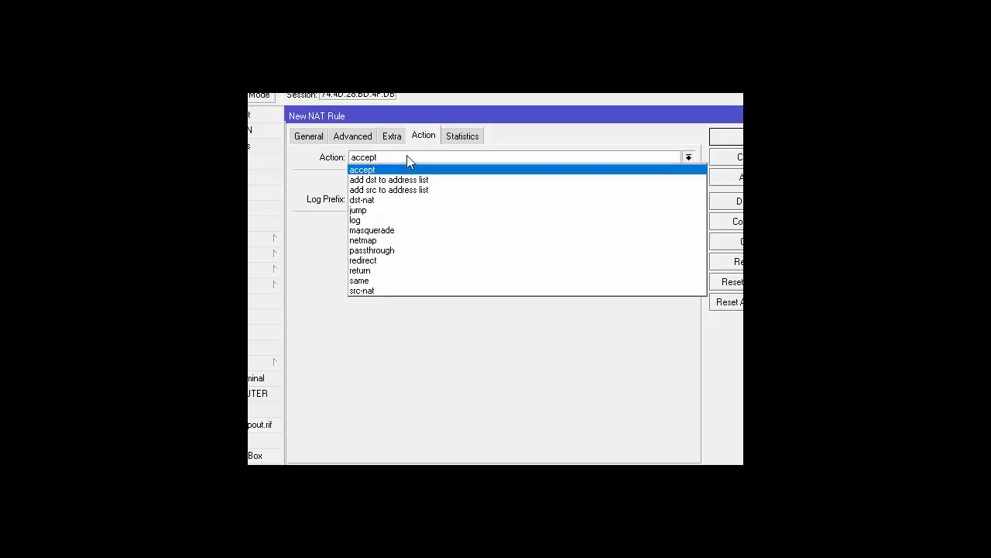
pyautogui.click(406, 231)
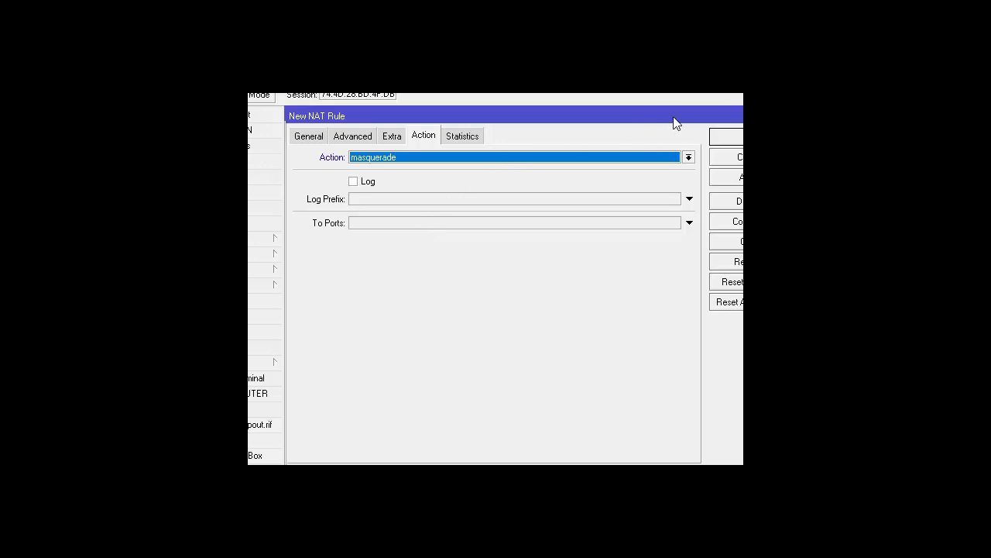
pyautogui.click(736, 90)
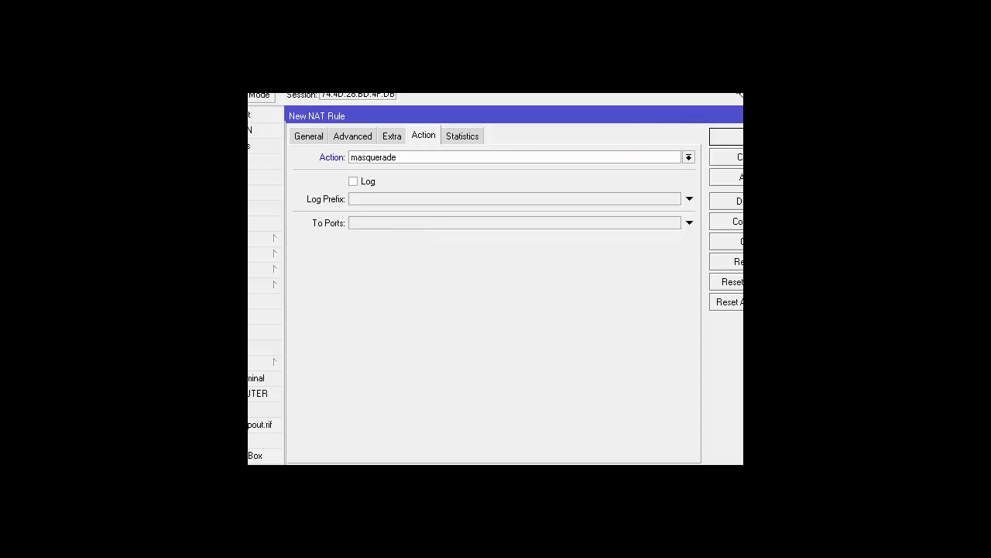
pyautogui.click(735, 137)
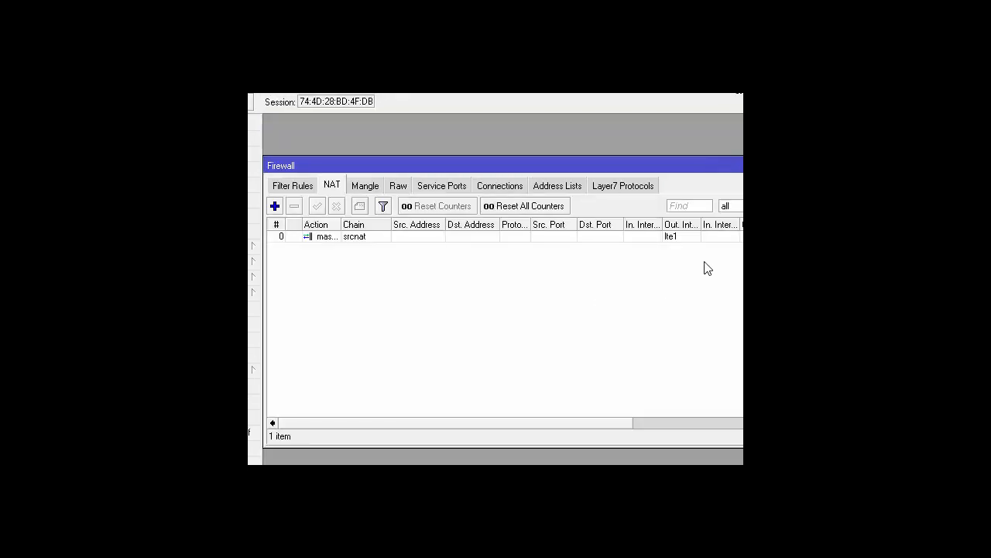
# - Shift the Firewall window left and close it
pyautogui.moveTo(586, 166); pyautogui.dragTo(529, 170)
pyautogui.click(709, 169)
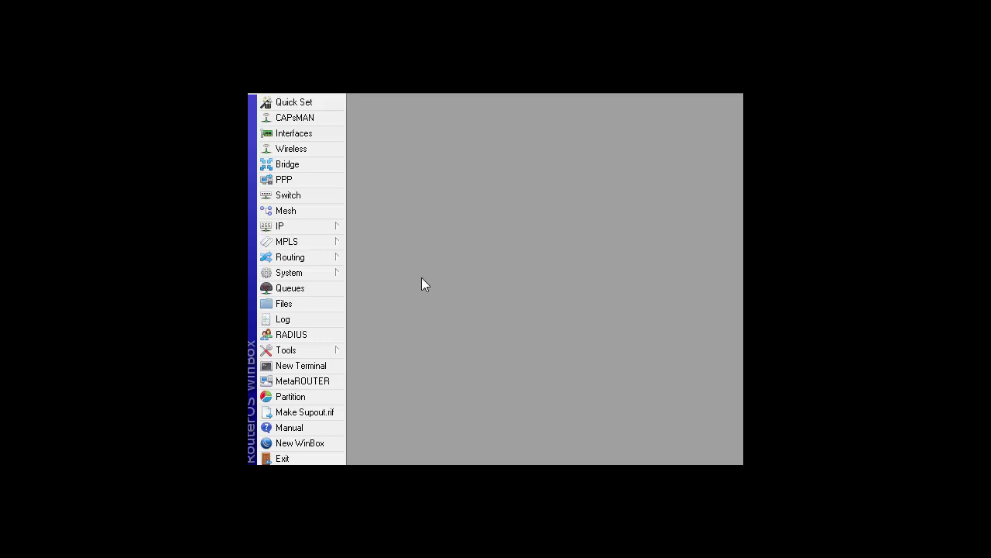
# - Turn on Allow Remote Requests in IP > DNS settings and confirm with OK
pyautogui.click(309, 230)
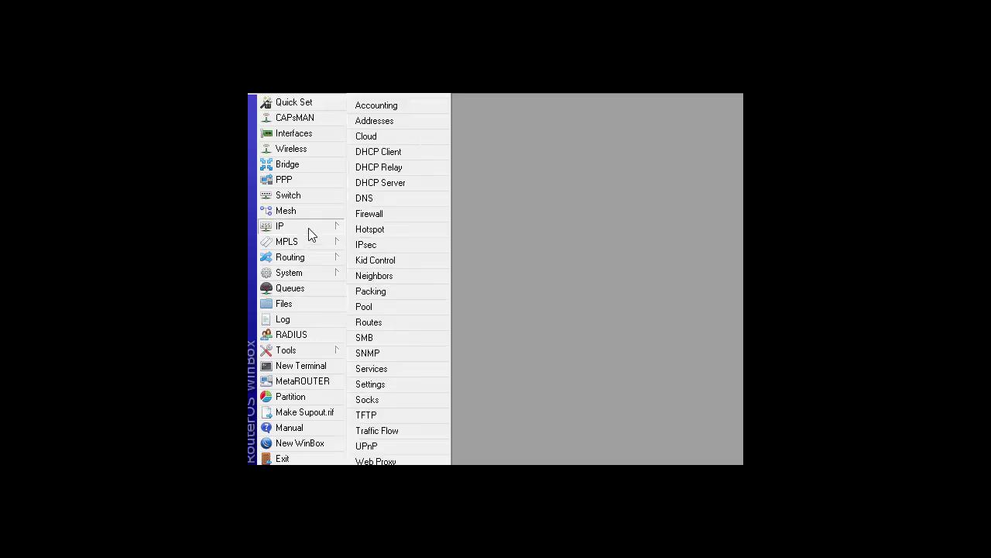
pyautogui.click(391, 199)
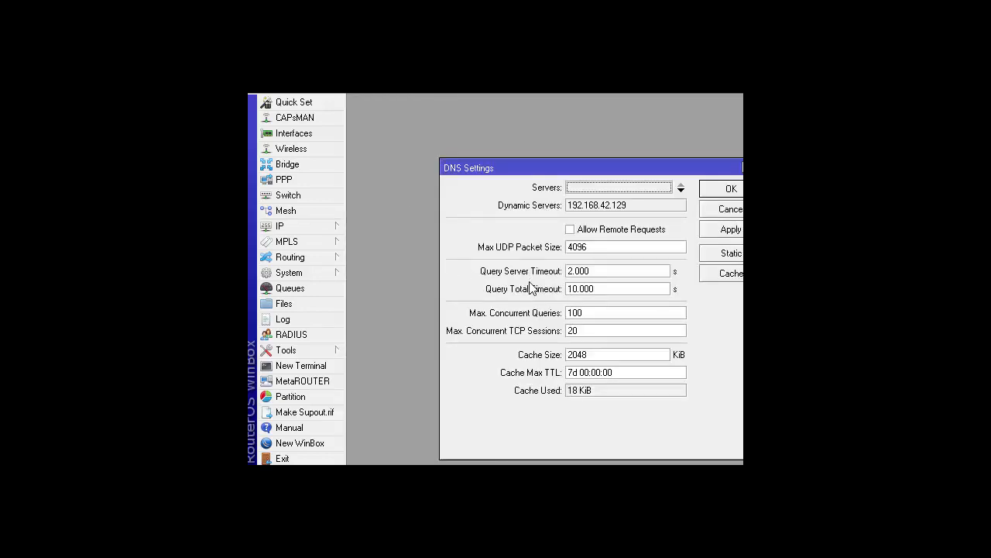
pyautogui.click(575, 233)
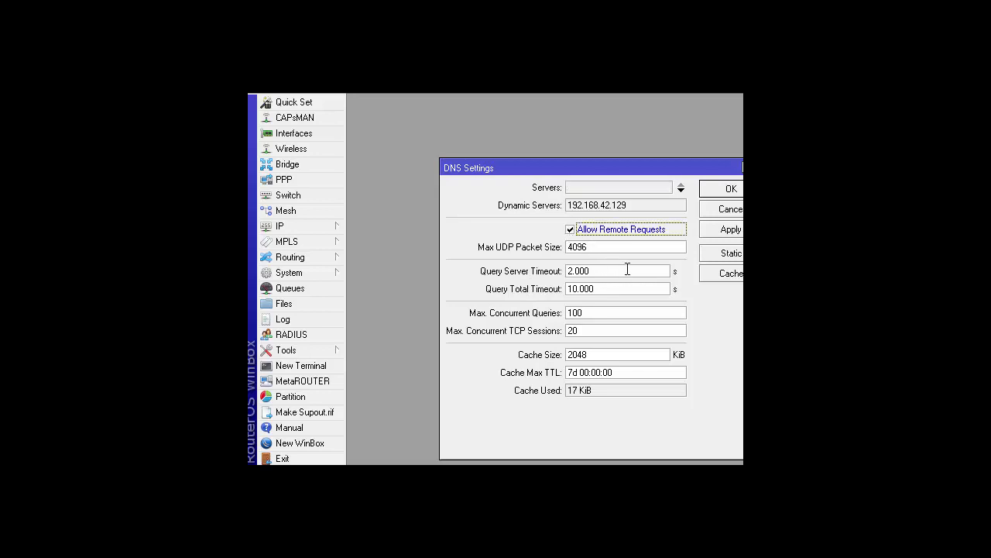
pyautogui.click(714, 190)
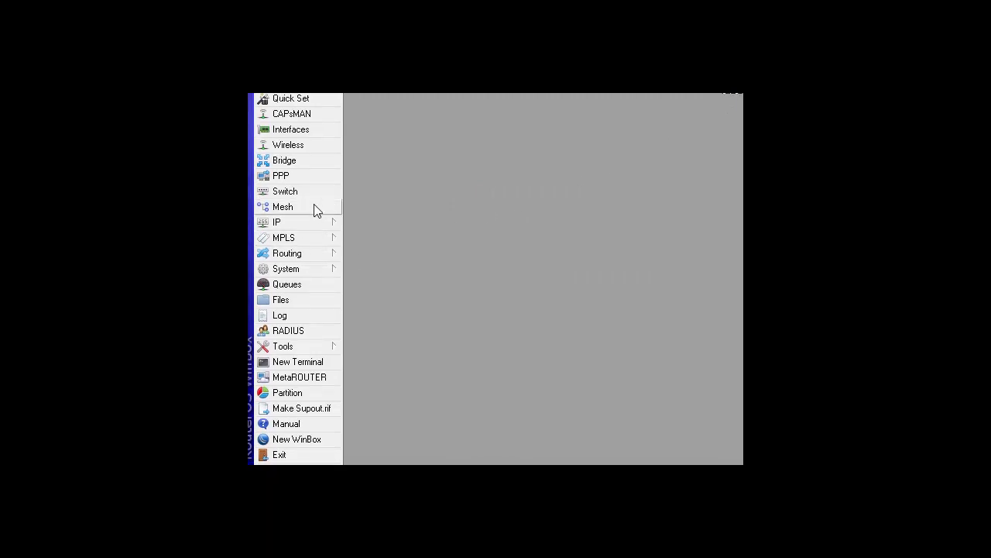
# - Open DHCP Server from the IP menu to see its empty server list
pyautogui.click(303, 224)
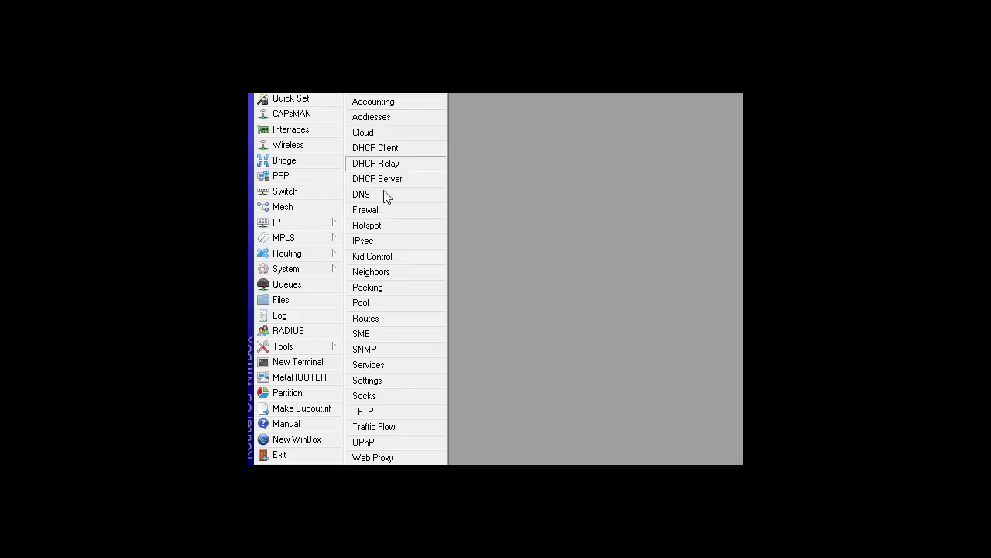
pyautogui.click(308, 238)
pyautogui.click(302, 227)
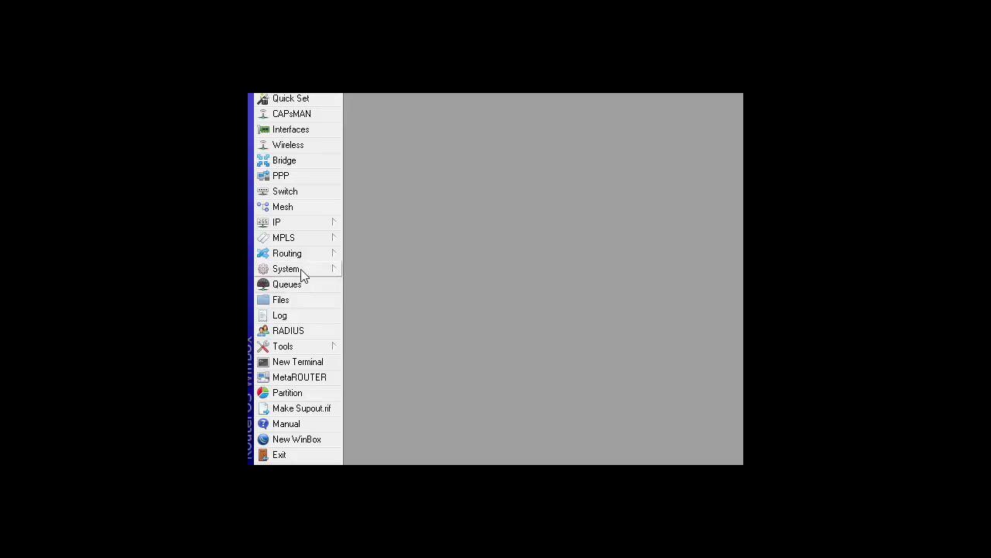
pyautogui.click(291, 227)
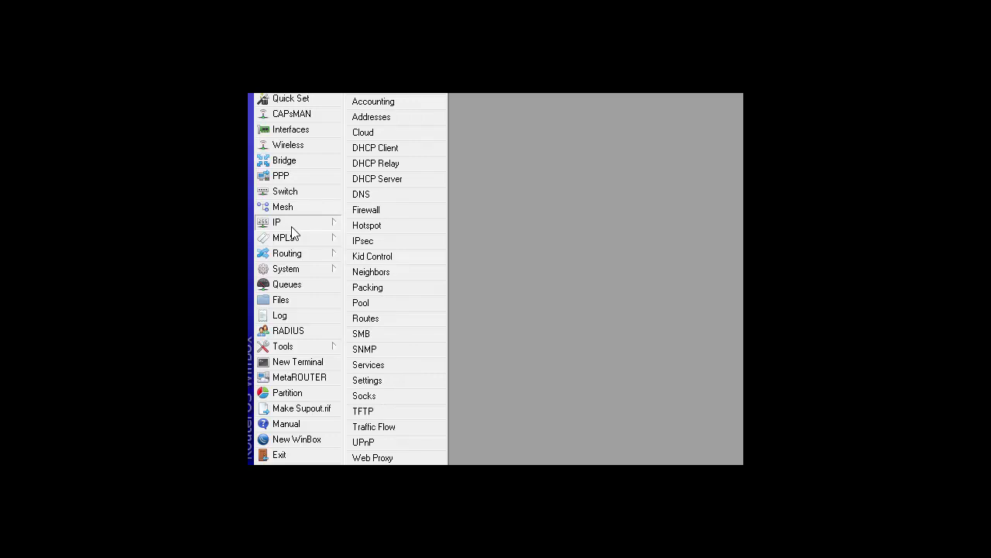
pyautogui.click(402, 179)
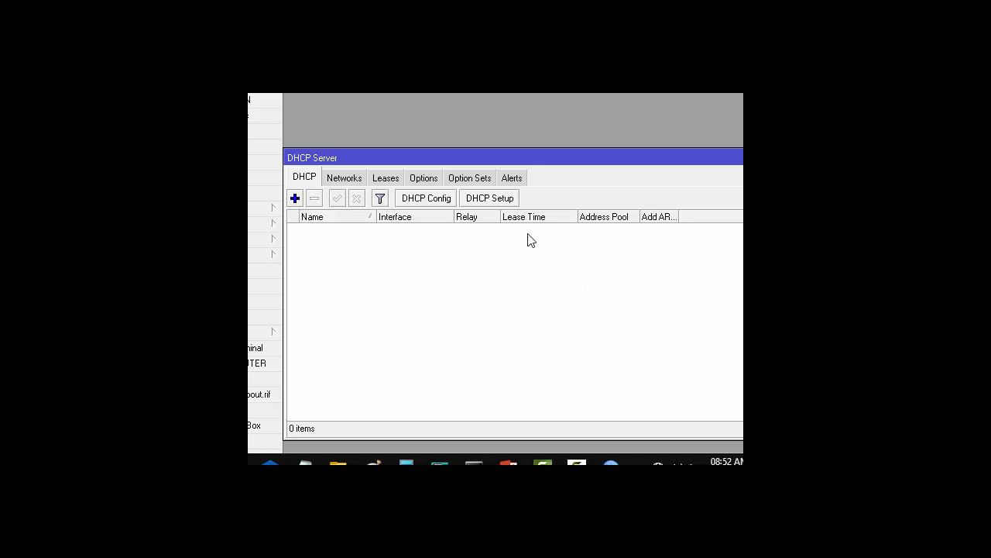
# - Run DHCP Setup on ether2: 192.168.36.0/24, gateway 192.168.36.1, DNS 192.168.42.129, 10-minute lease
pyautogui.click(502, 199)
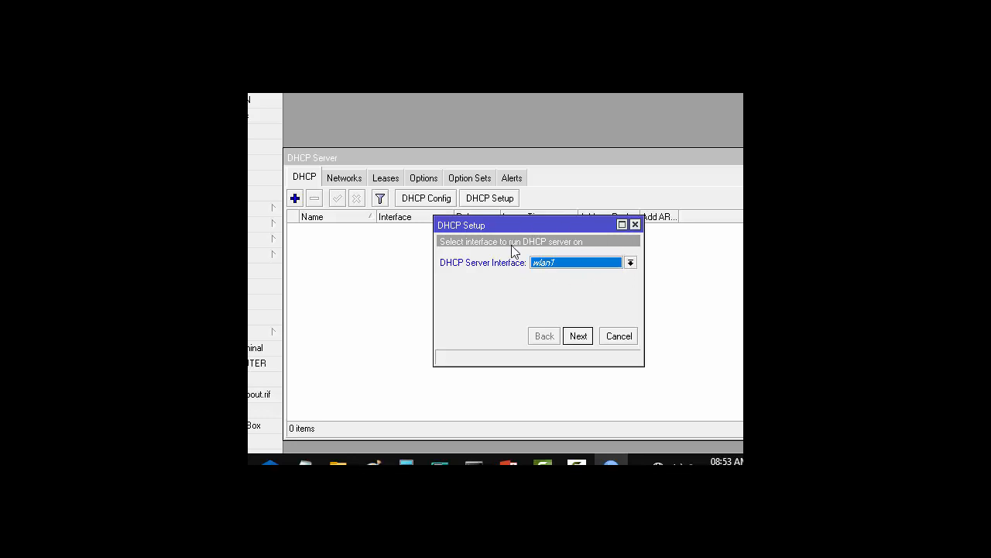
pyautogui.click(630, 264)
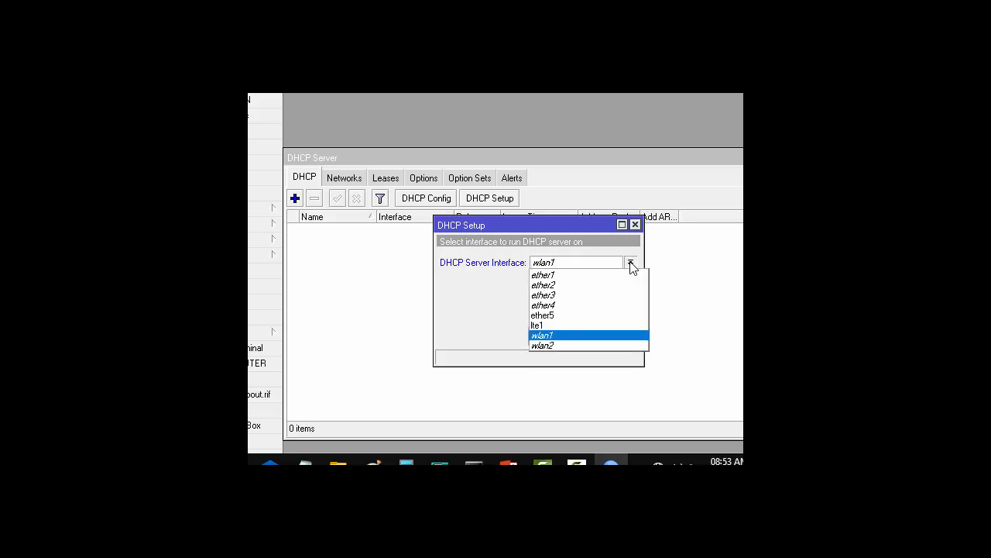
pyautogui.click(565, 284)
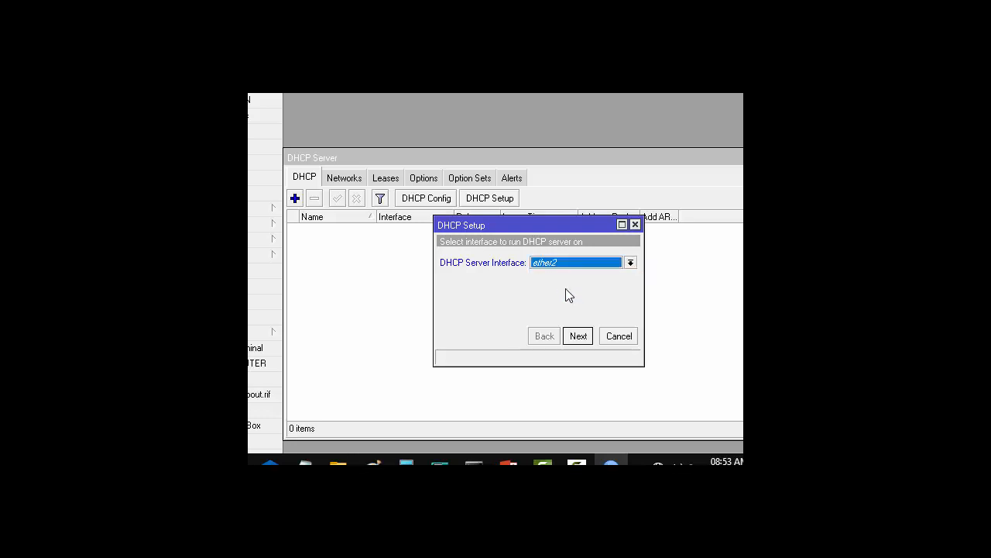
pyautogui.click(578, 336)
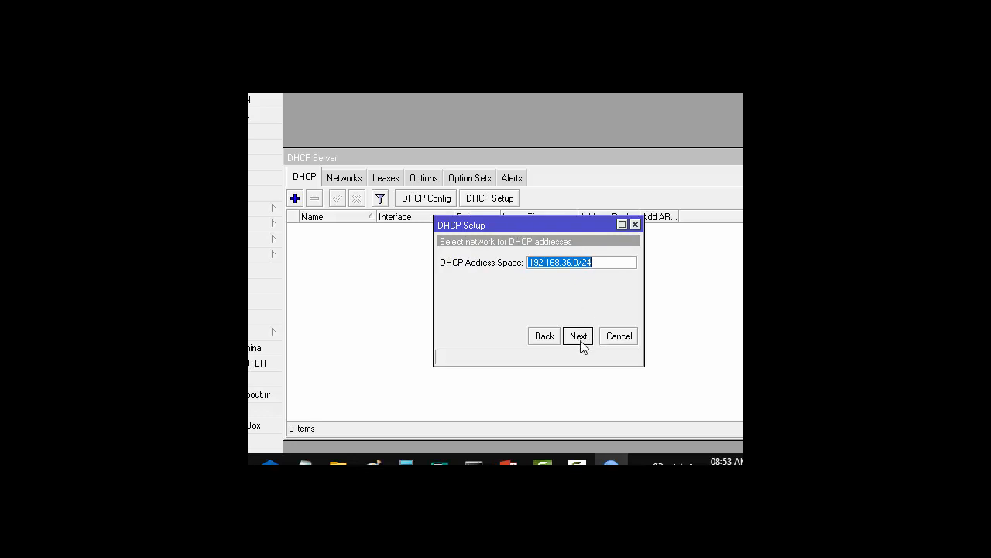
pyautogui.click(579, 336)
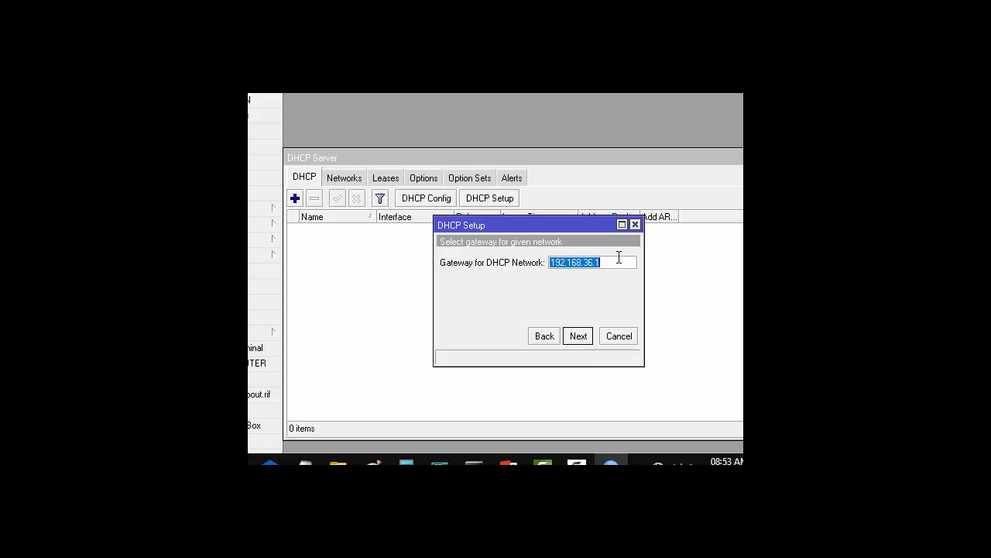
pyautogui.click(579, 336)
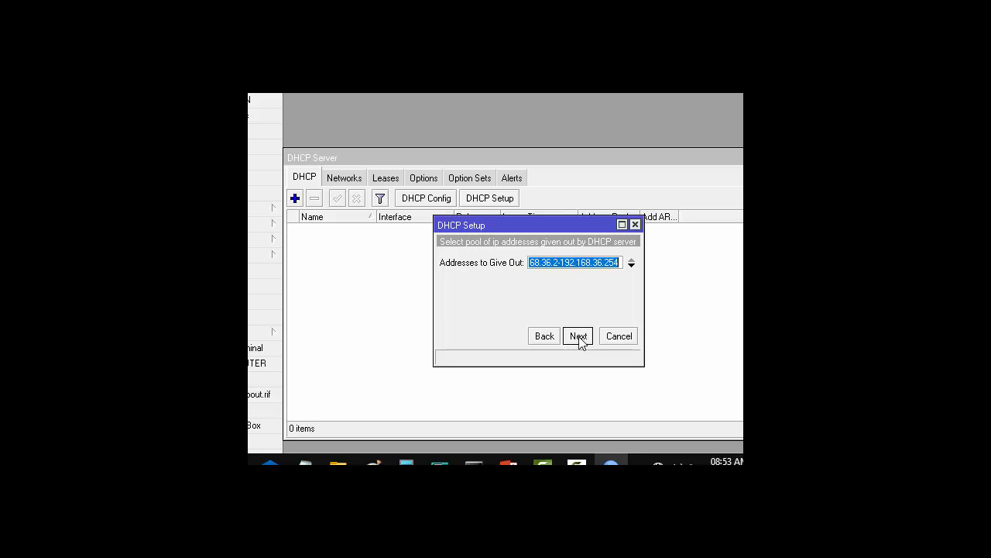
pyautogui.click(579, 336)
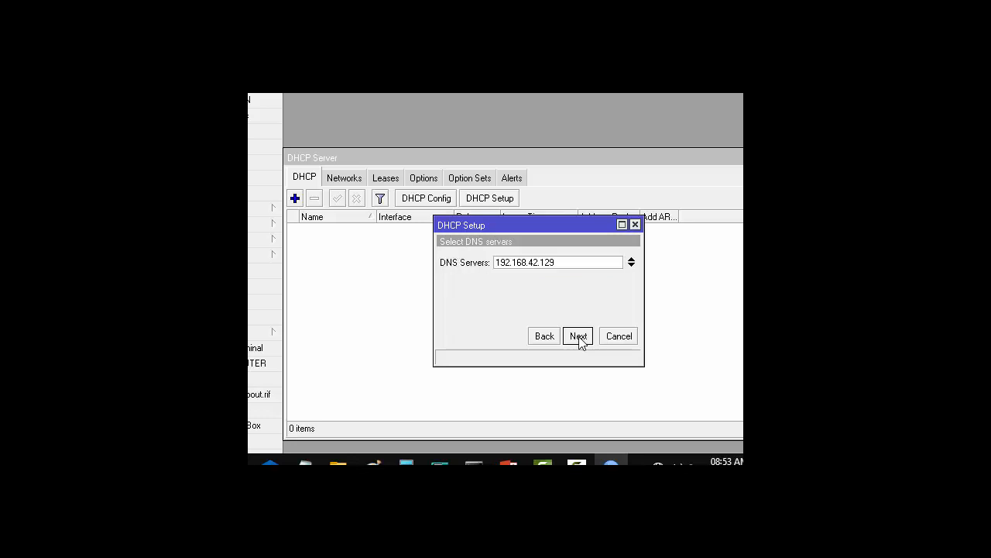
pyautogui.click(579, 336)
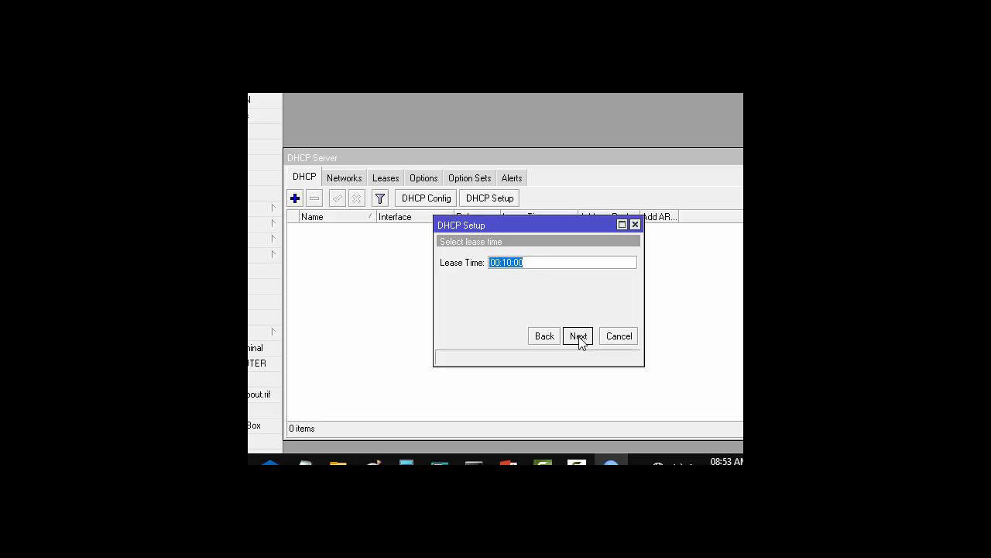
pyautogui.click(579, 336)
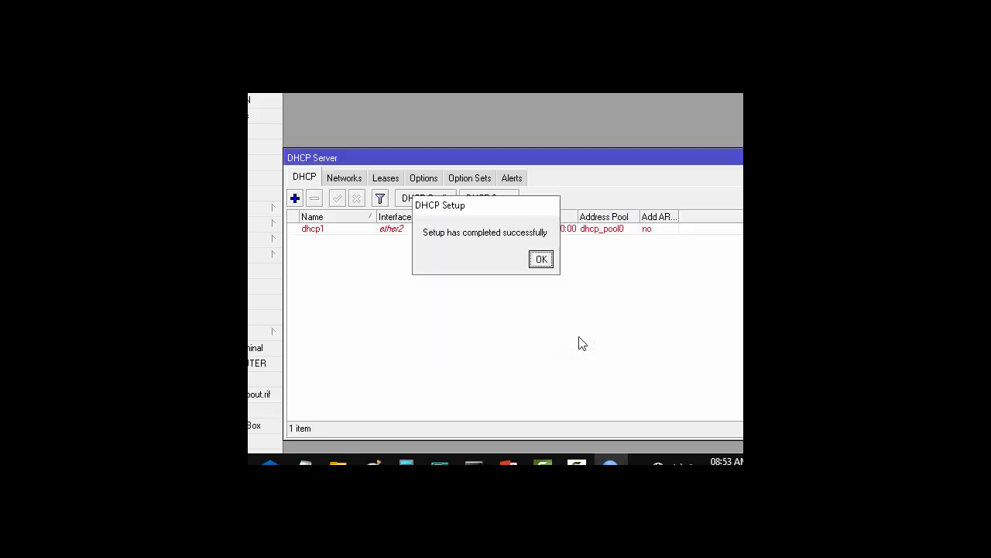
pyautogui.click(541, 258)
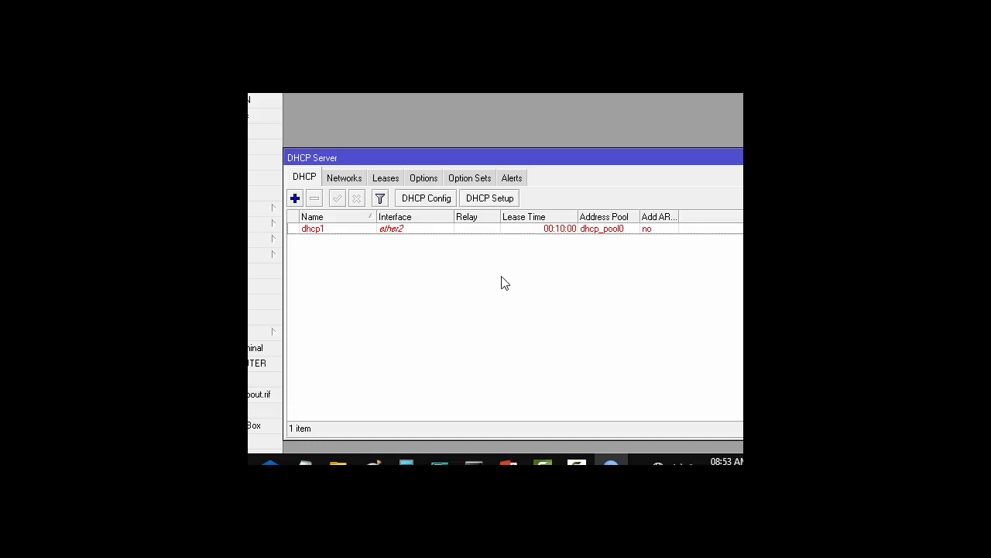
# - Create DHCP server dhcp2 on wlan1 for 192.16.36.0/24 with a 10-minute lease, then close the window
pyautogui.click(497, 199)
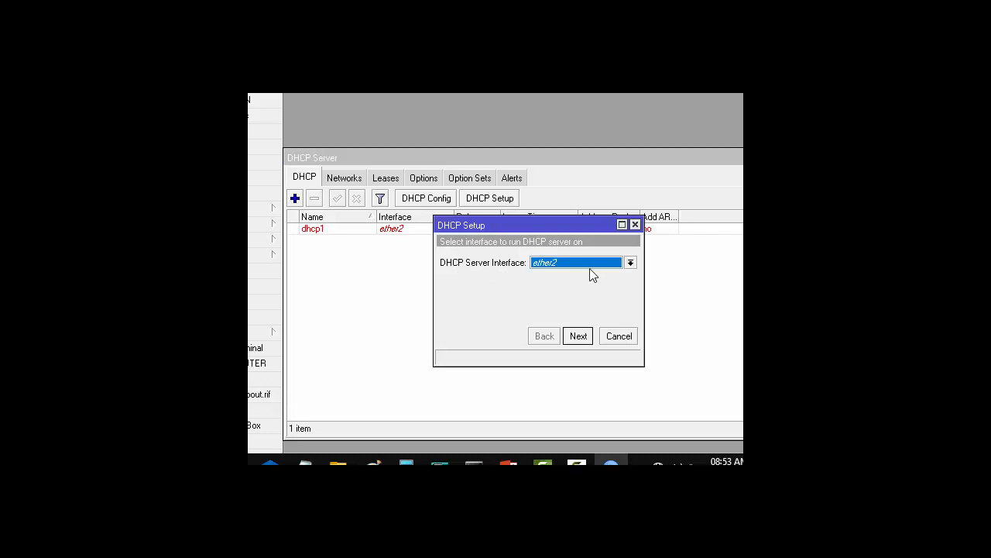
pyautogui.click(630, 263)
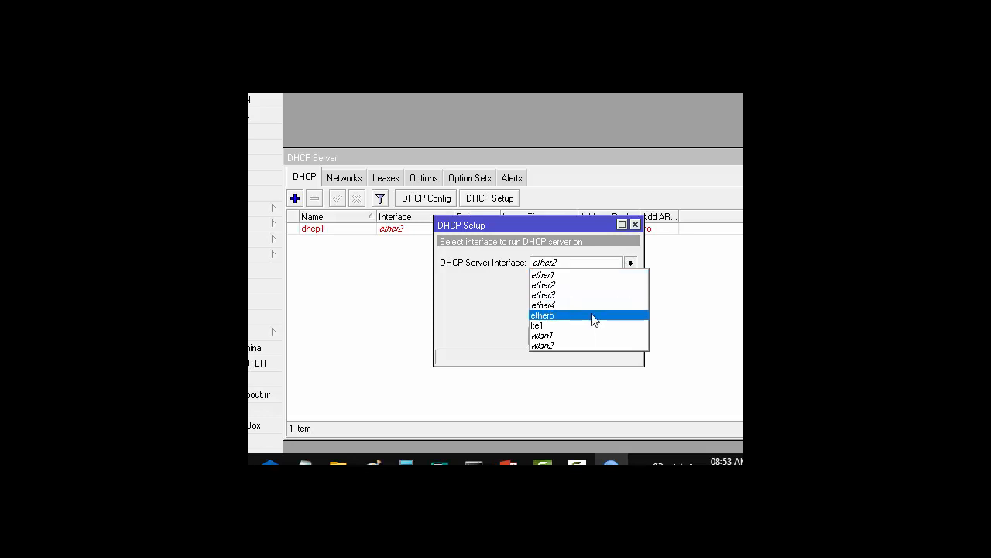
pyautogui.click(584, 337)
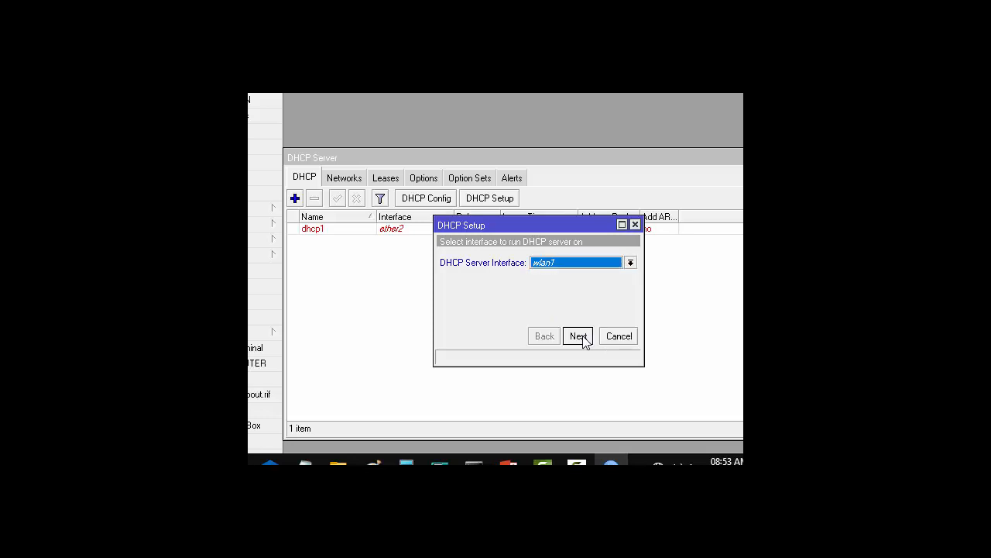
pyautogui.click(578, 338)
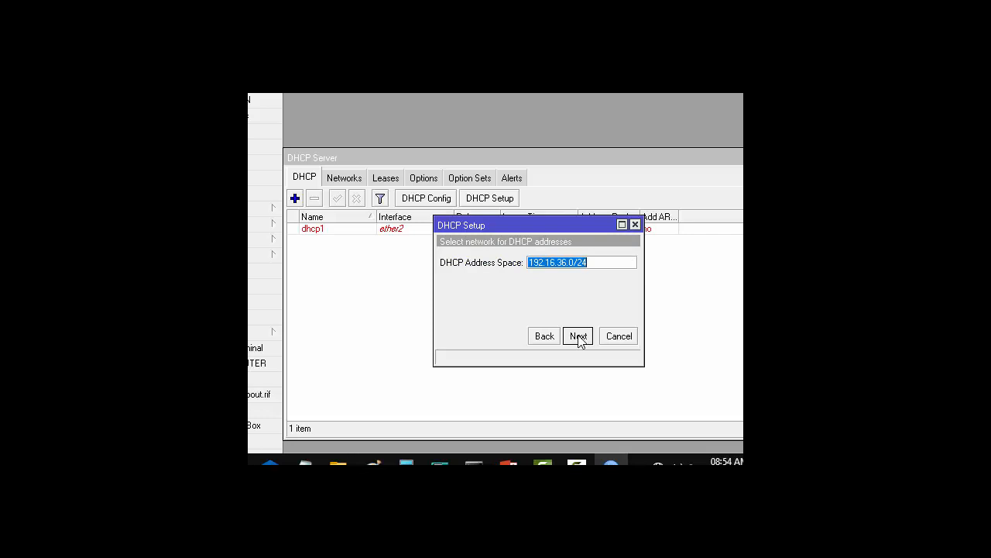
pyautogui.click(579, 337)
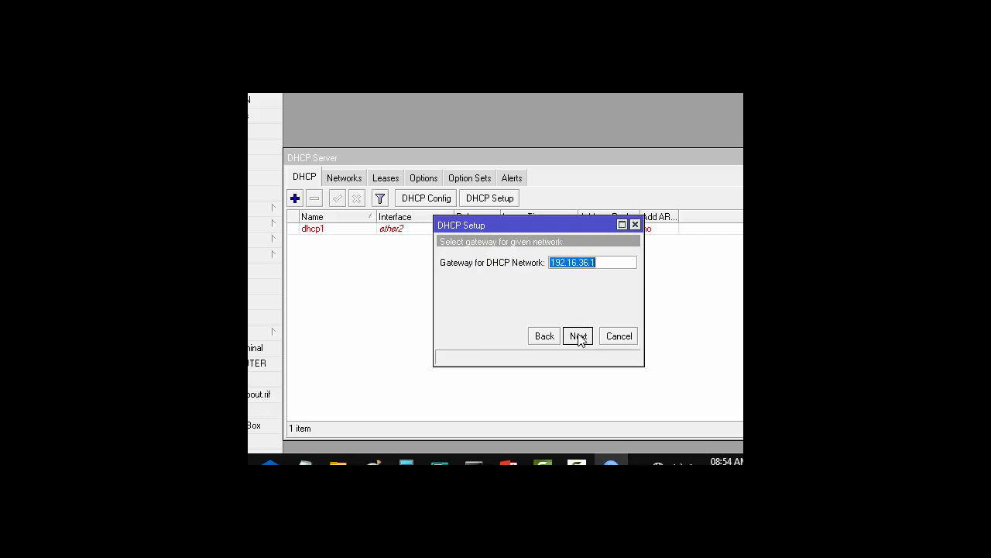
pyautogui.click(580, 337)
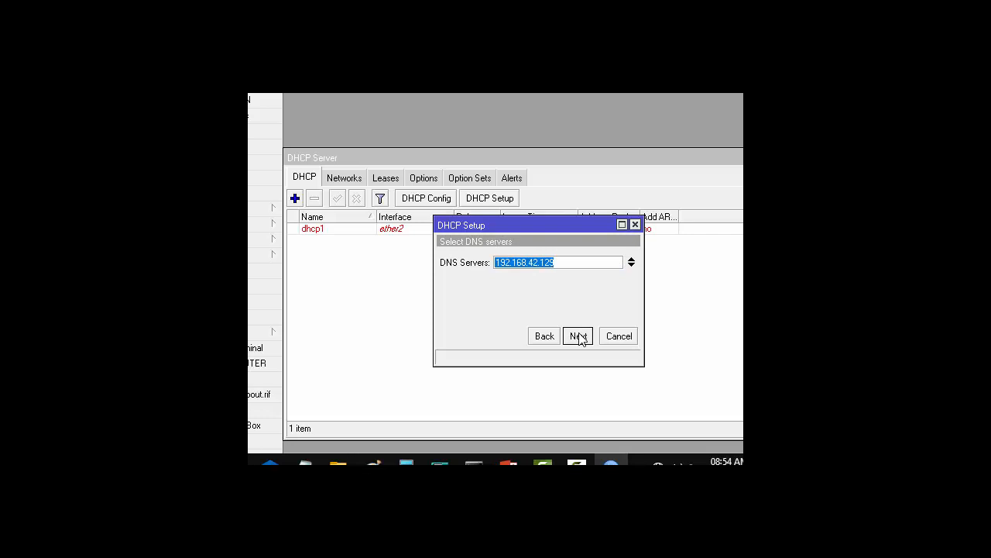
pyautogui.click(579, 338)
pyautogui.click(579, 338)
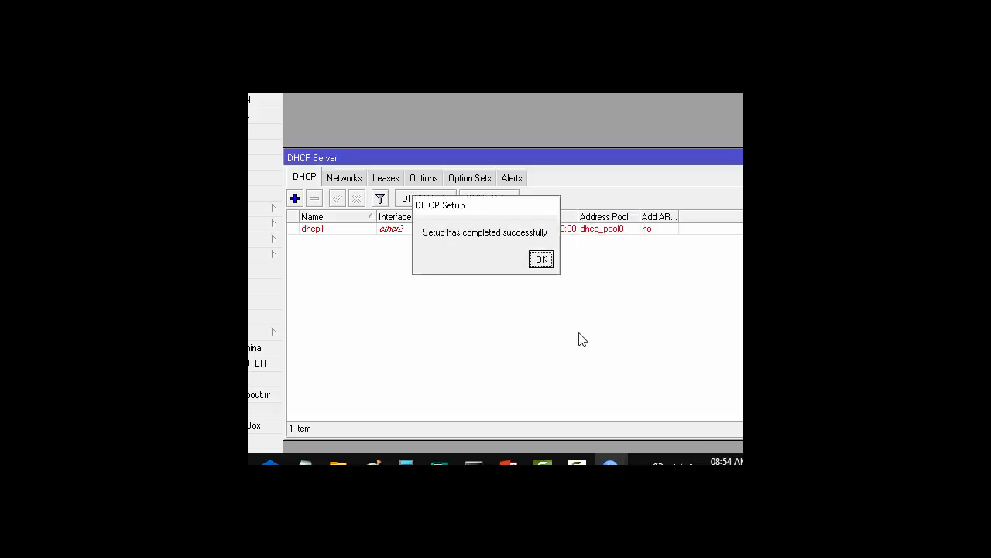
pyautogui.click(542, 259)
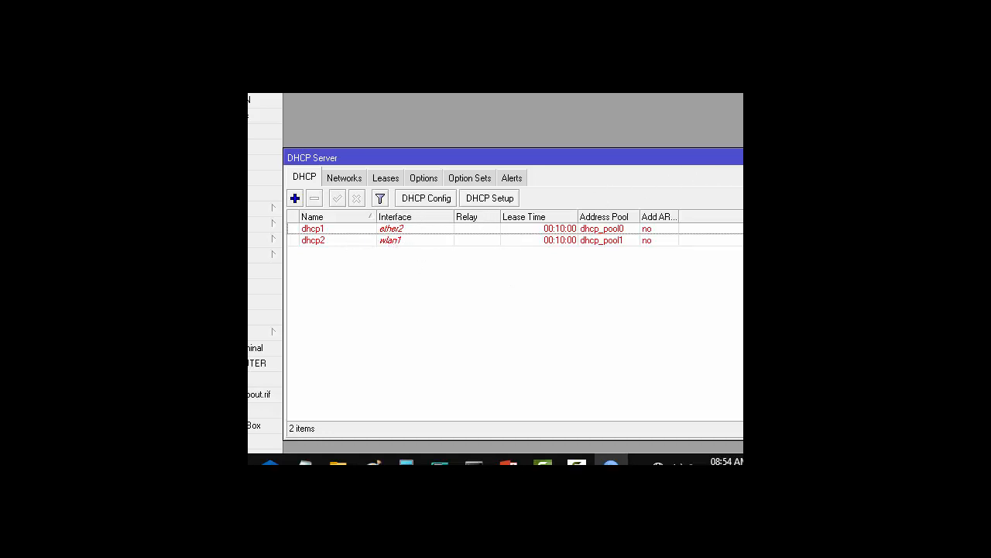
pyautogui.press('Escape')
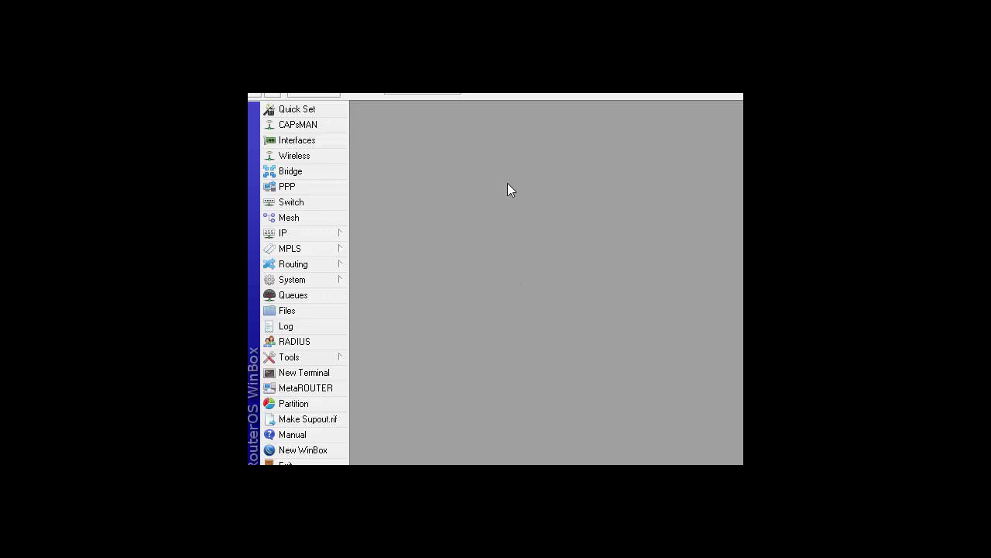
# - Open wlan1's settings from the Interface List
pyautogui.click(317, 140)
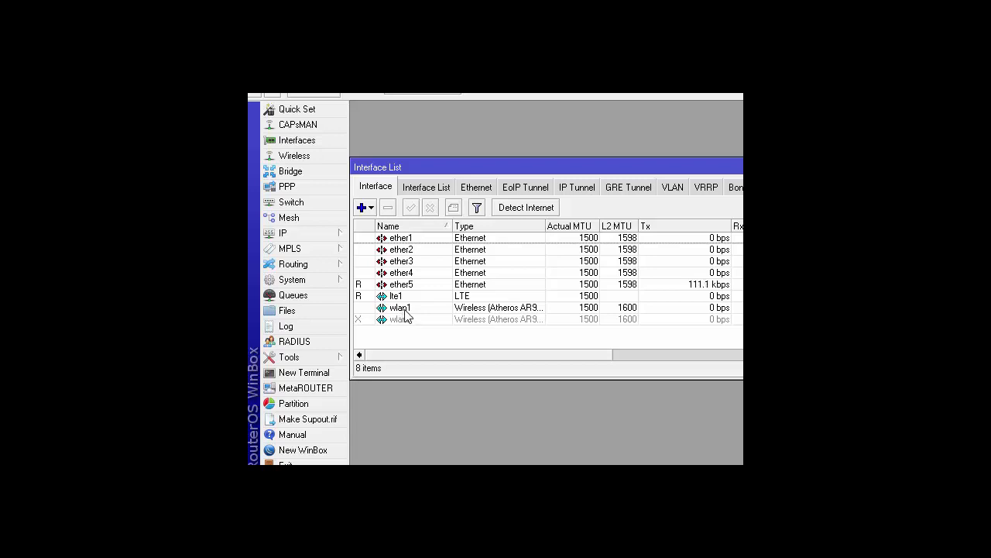
pyautogui.doubleClick(405, 312)
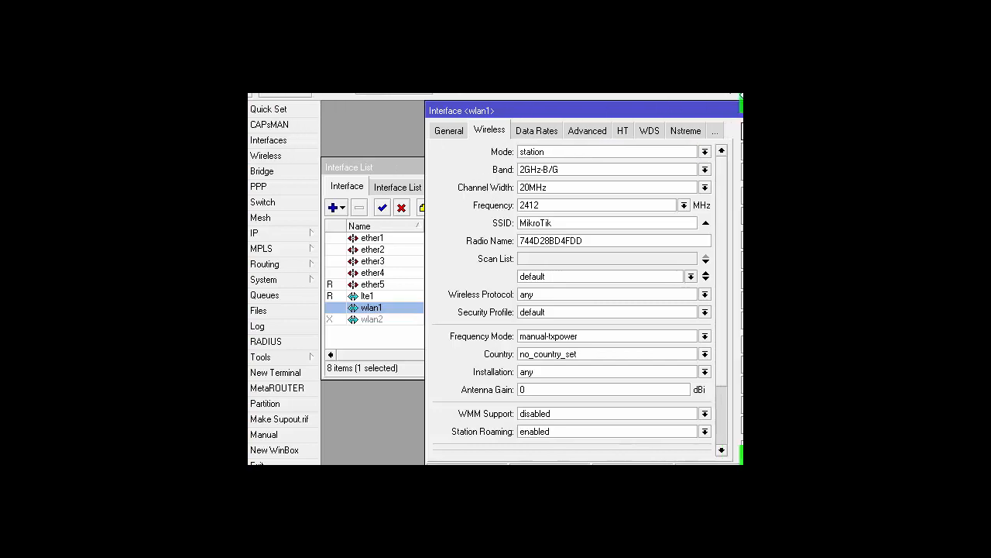
# - Set wlan1's wireless mode to ap bridge
pyautogui.moveTo(552, 117); pyautogui.dragTo(503, 118)
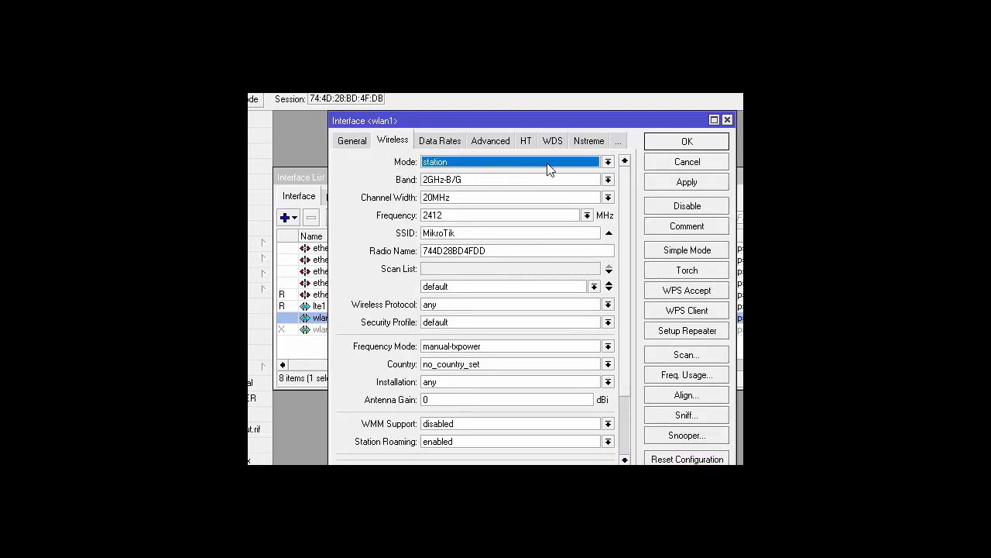
pyautogui.click(608, 163)
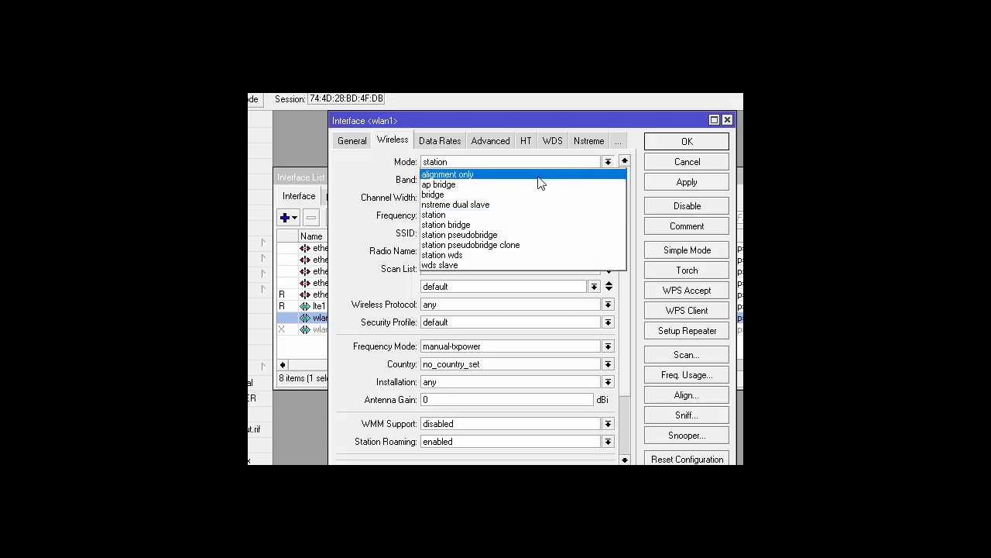
pyautogui.click(513, 186)
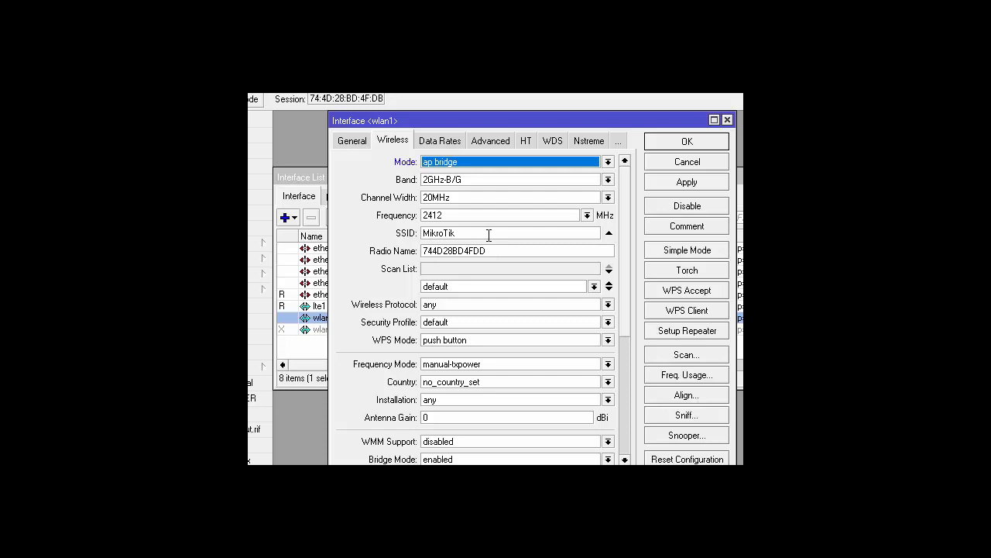
# - Change the SSID to wulan_36, save wlan1, and close the Interface List
pyautogui.click(487, 233)
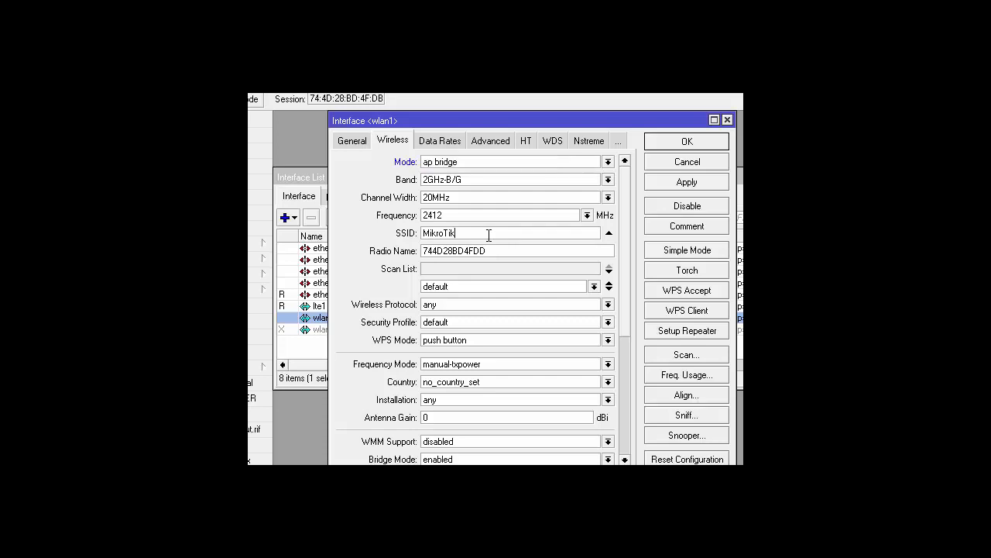
pyautogui.moveTo(467, 234); pyautogui.dragTo(417, 235)
pyautogui.write('wulan')
pyautogui.write('P')
pyautogui.press('BackSpace')
pyautogui.write('_36')
pyautogui.click(674, 144)
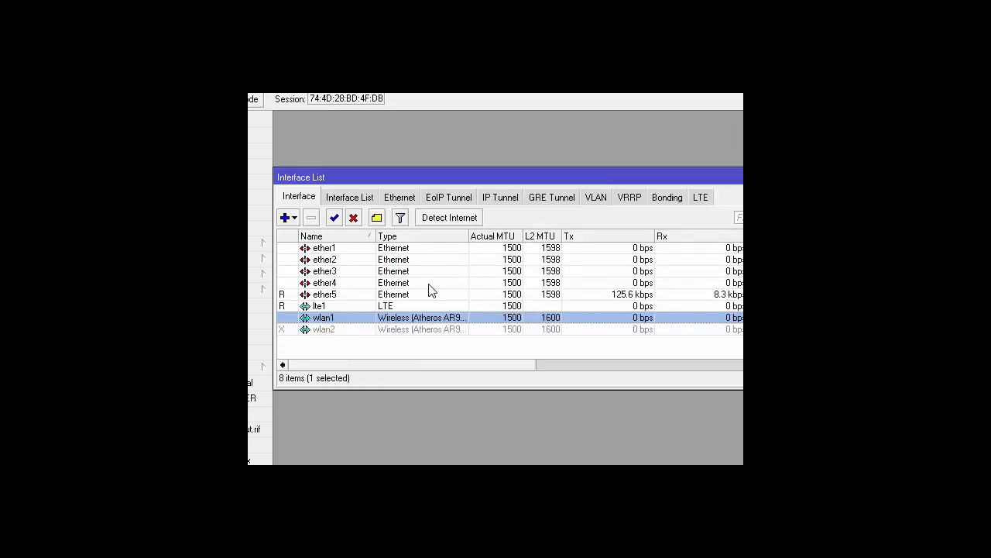
pyautogui.moveTo(606, 178); pyautogui.dragTo(545, 171)
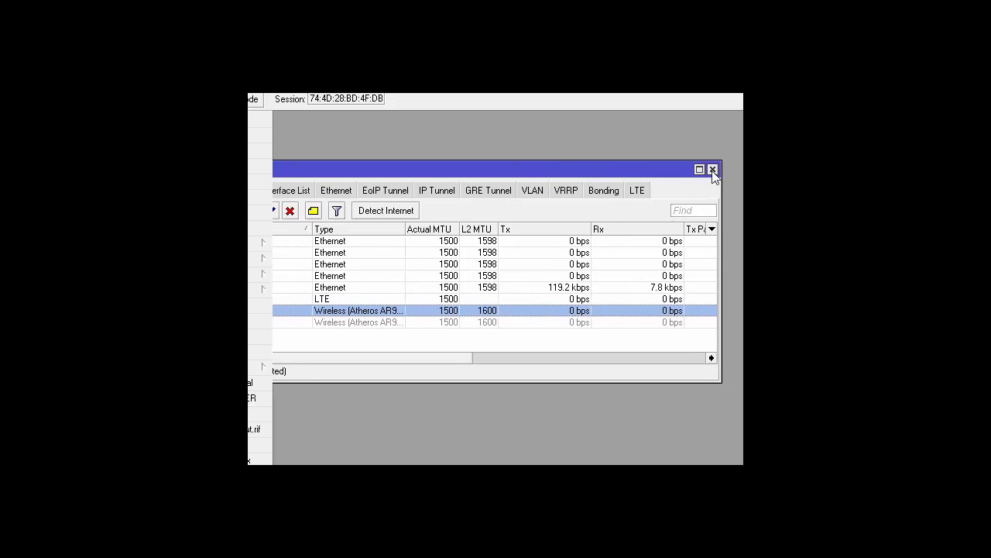
pyautogui.click(712, 168)
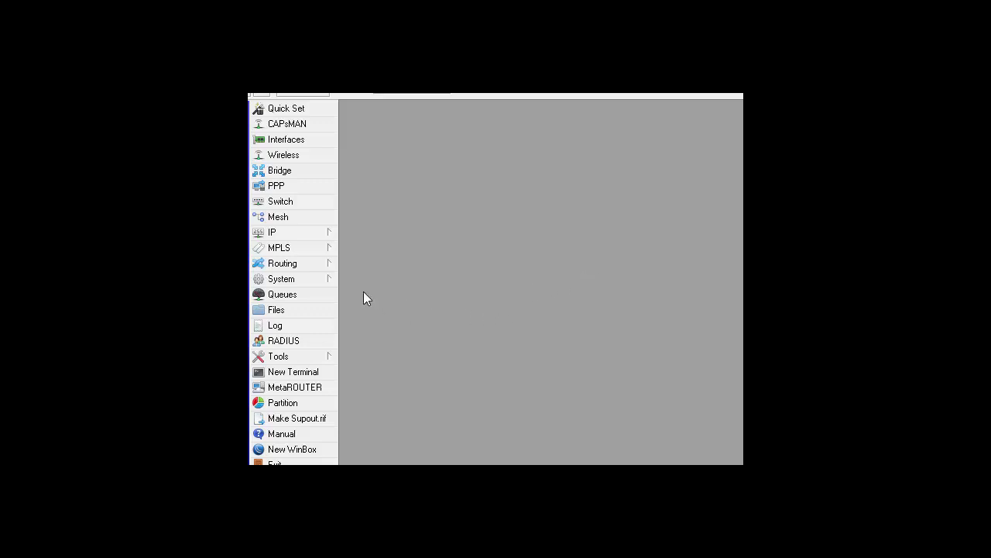
# - Open IP > Hotspot, look through Users and Server Profiles, and return to the empty Servers list
pyautogui.click(289, 235)
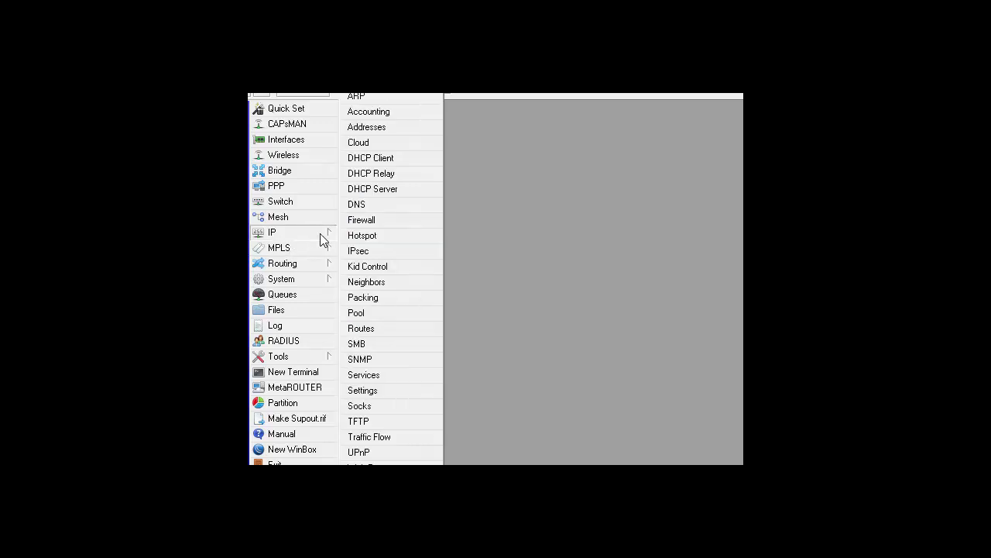
pyautogui.click(383, 235)
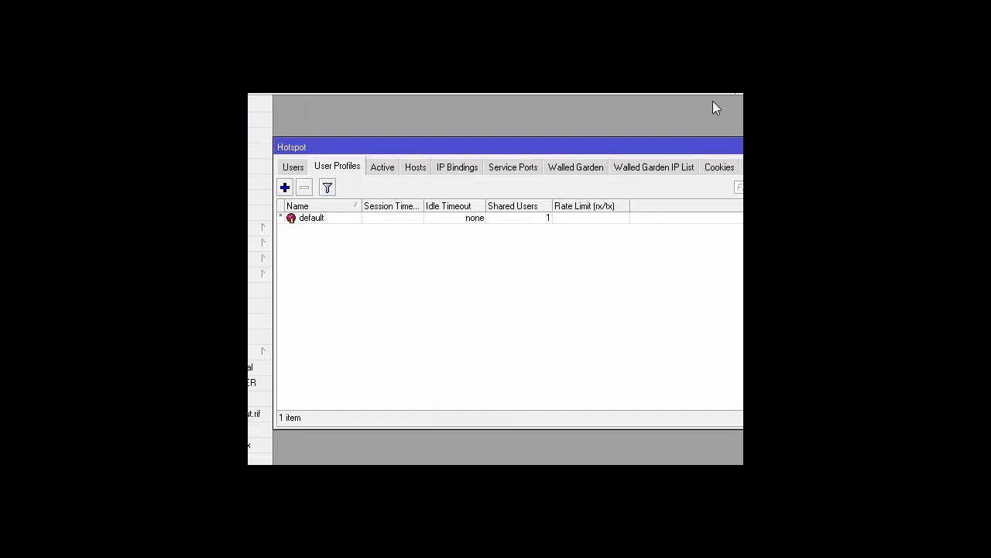
pyautogui.click(294, 168)
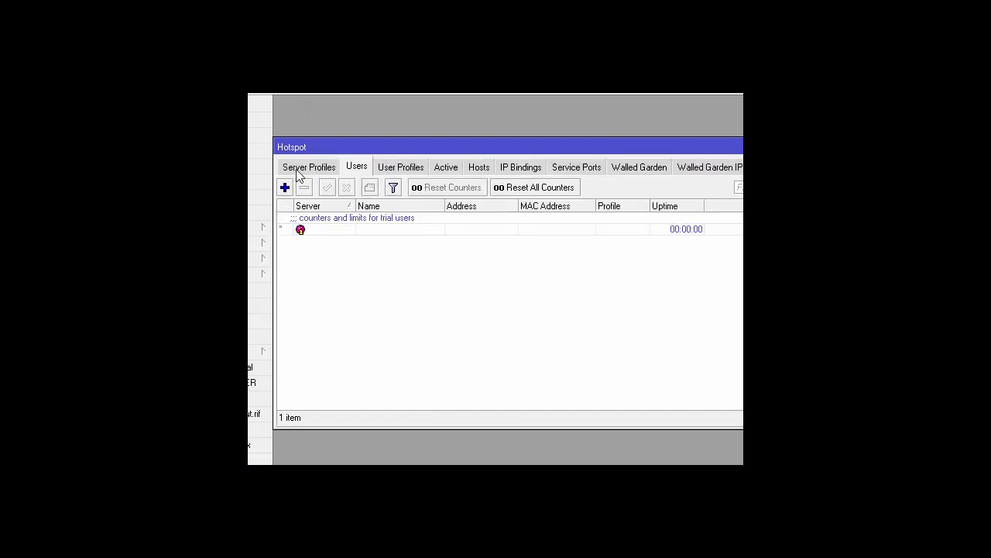
pyautogui.click(293, 168)
pyautogui.click(294, 168)
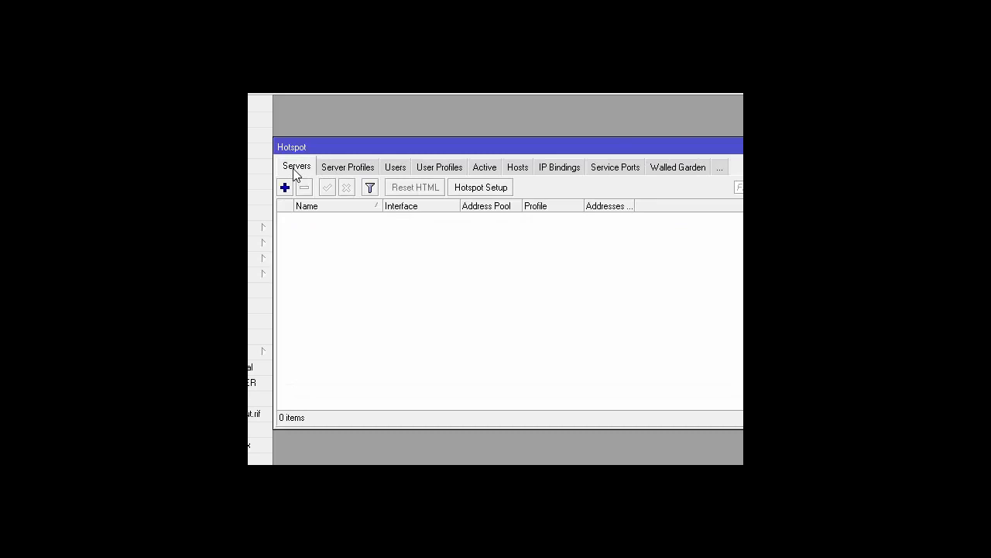
pyautogui.click(360, 170)
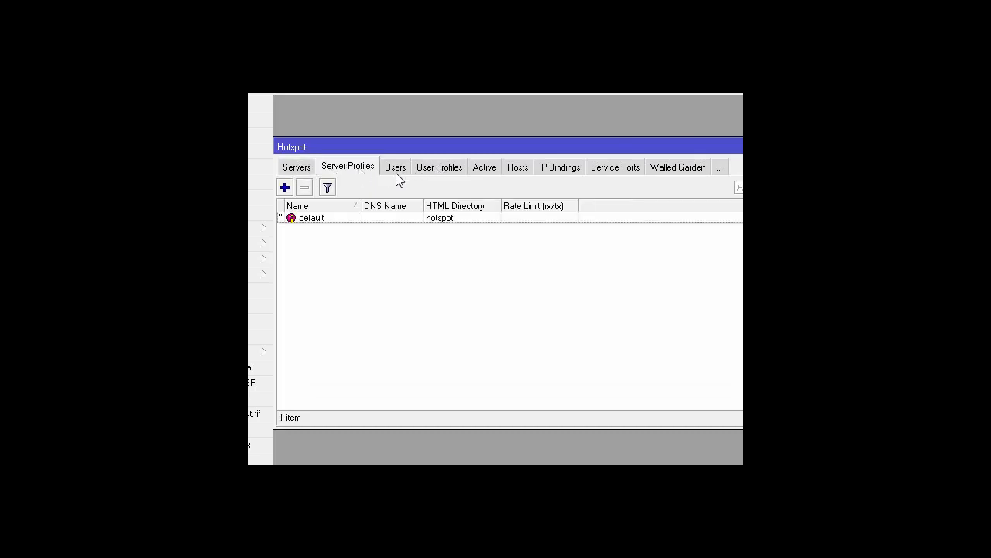
pyautogui.click(287, 169)
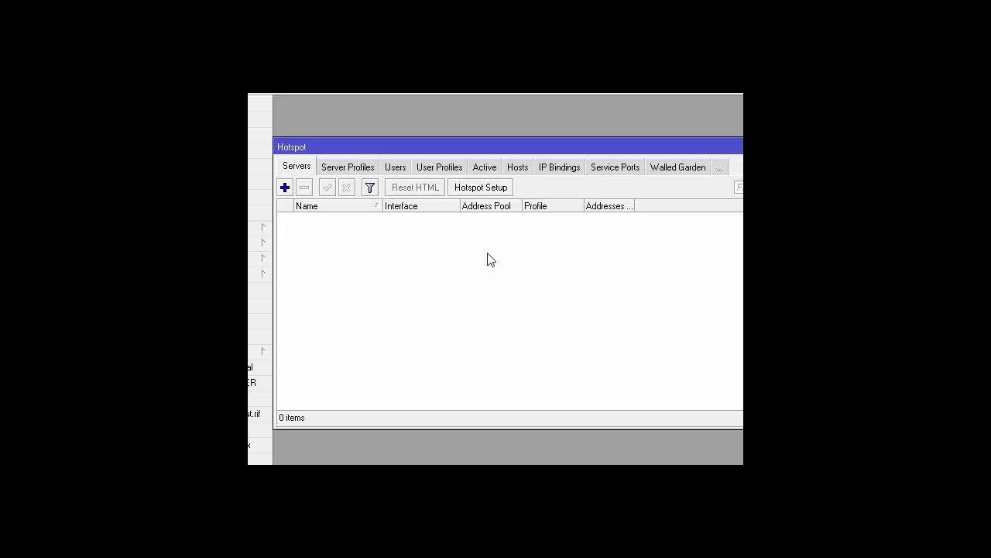
# - Start Hotspot Setup on wlan1 with 192.16.36.1/24 masquerading, the suggested pool, no certificate or SMTP
pyautogui.click(486, 189)
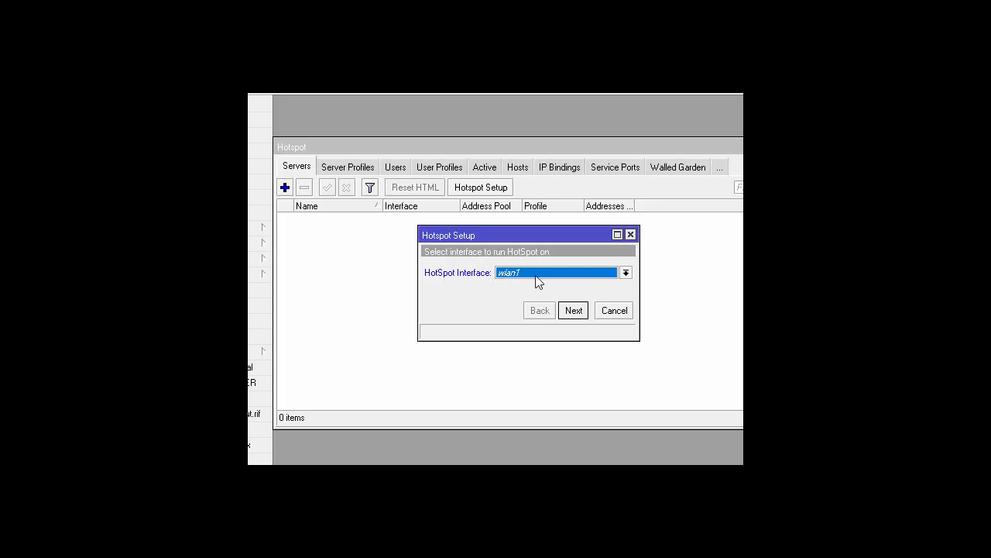
pyautogui.click(573, 311)
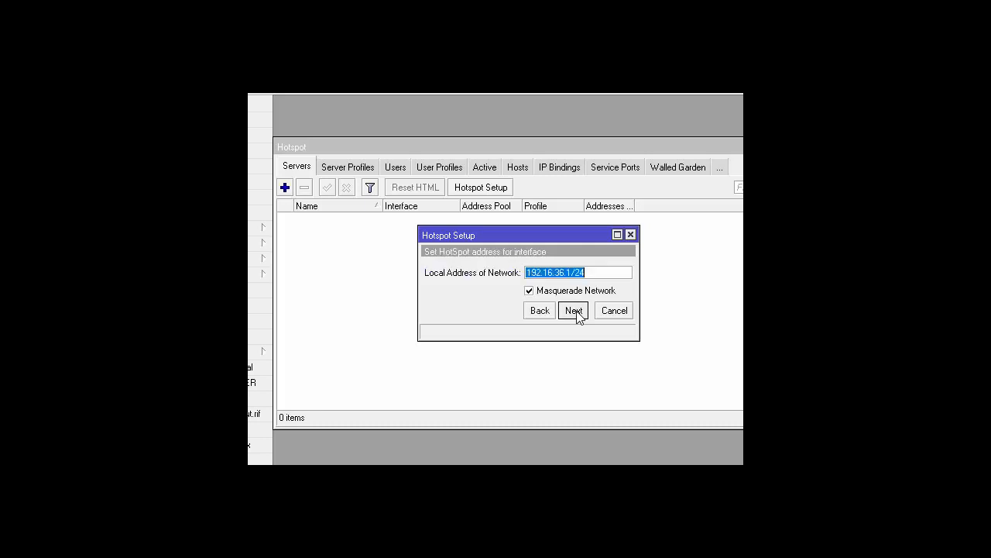
pyautogui.click(574, 311)
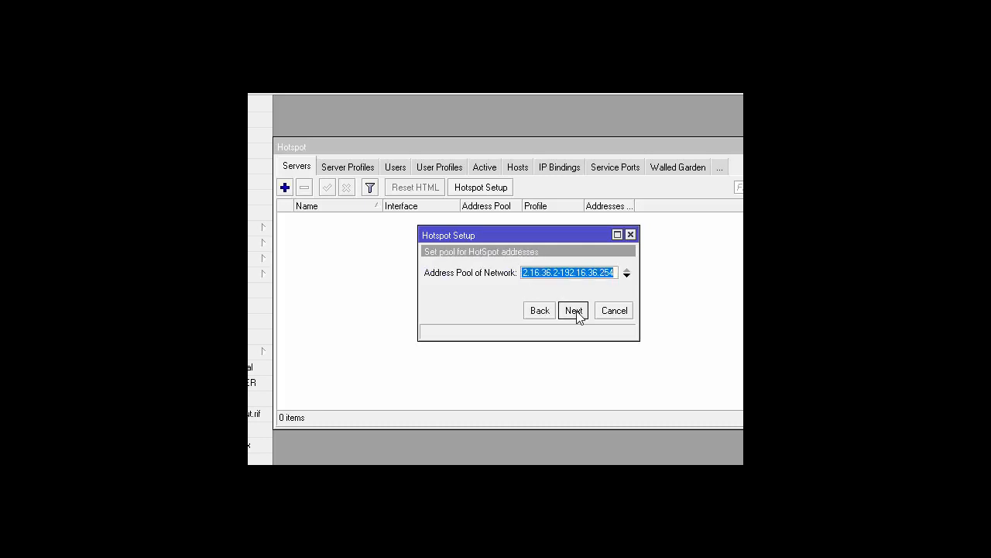
pyautogui.click(574, 310)
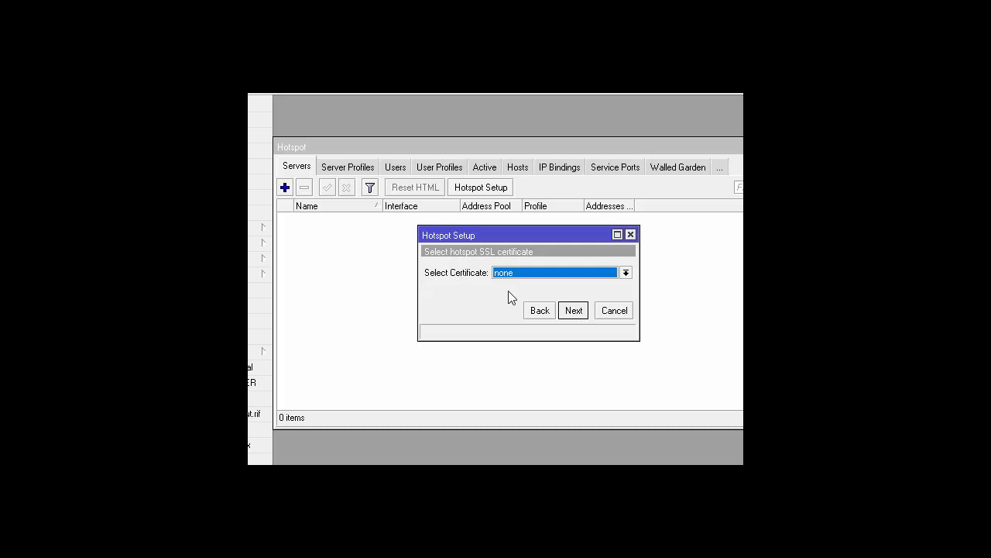
pyautogui.click(573, 311)
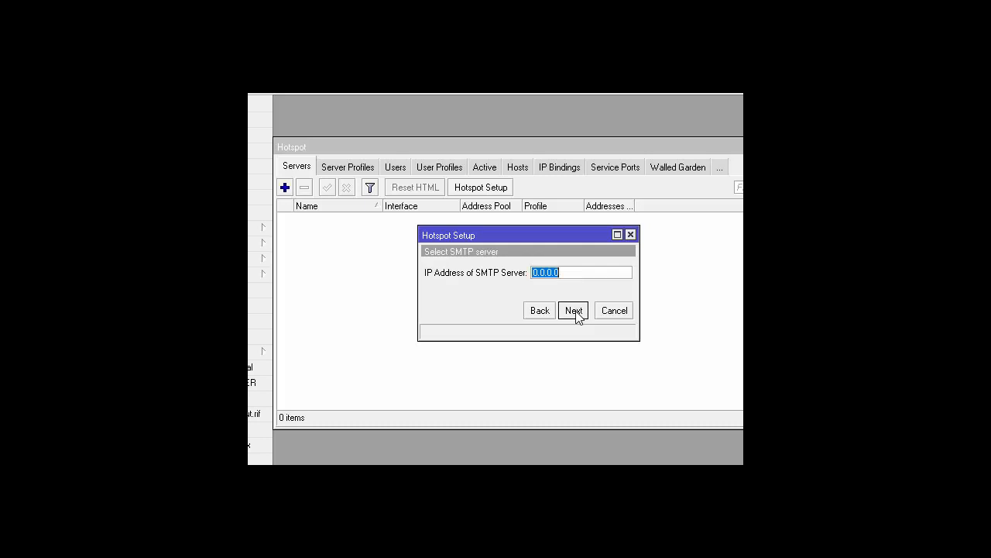
pyautogui.click(574, 311)
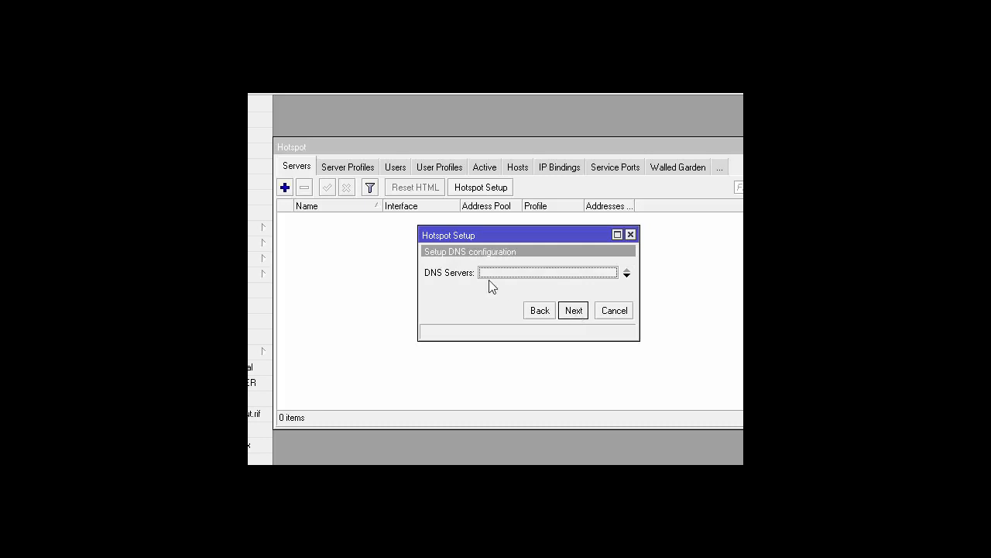
pyautogui.click(574, 311)
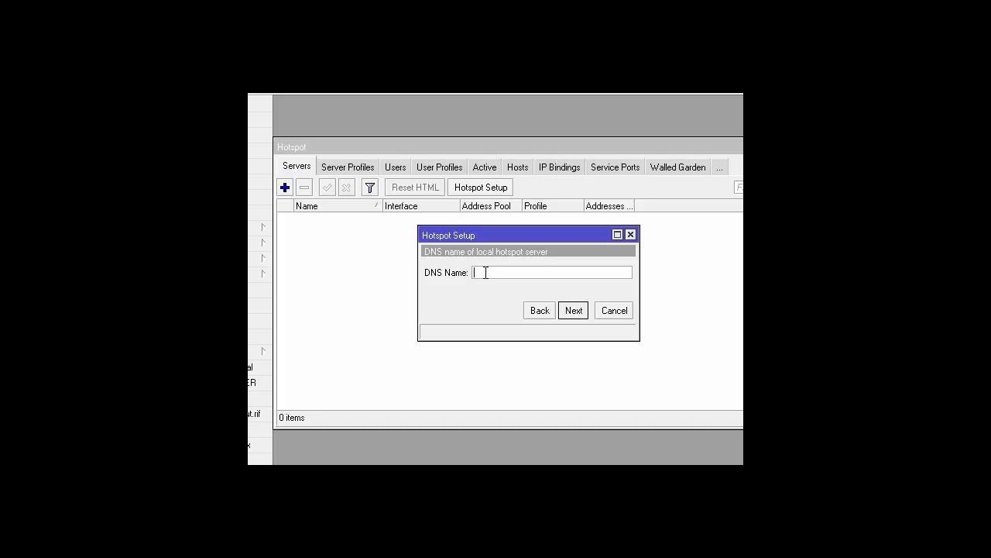
# - Give the hotspot DNS name wuan.com and local user wolan, then finish creating hotspot1
pyautogui.write('wu')
pyautogui.write('an.com')
pyautogui.click(572, 313)
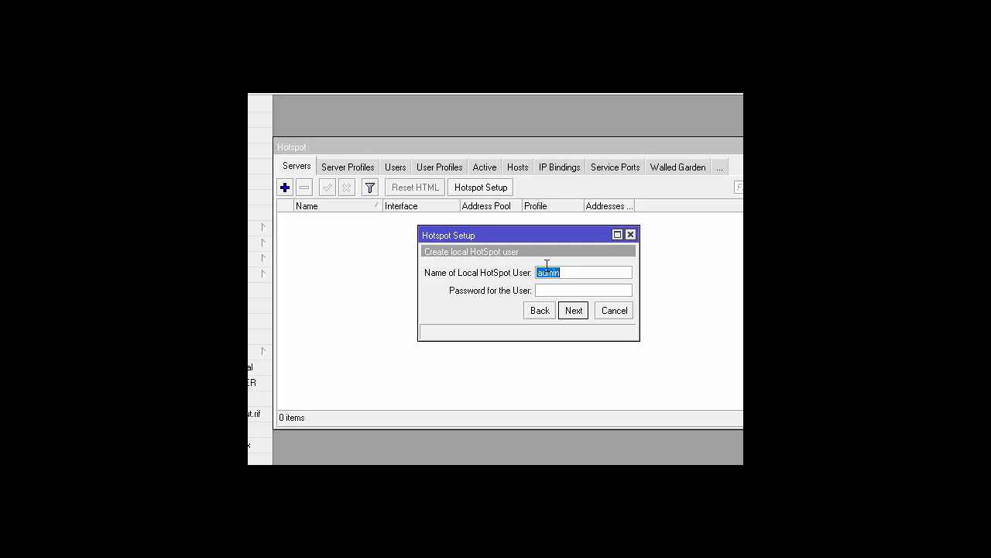
pyautogui.write('wo')
pyautogui.write('lan')
pyautogui.click(540, 288)
pyautogui.click(573, 311)
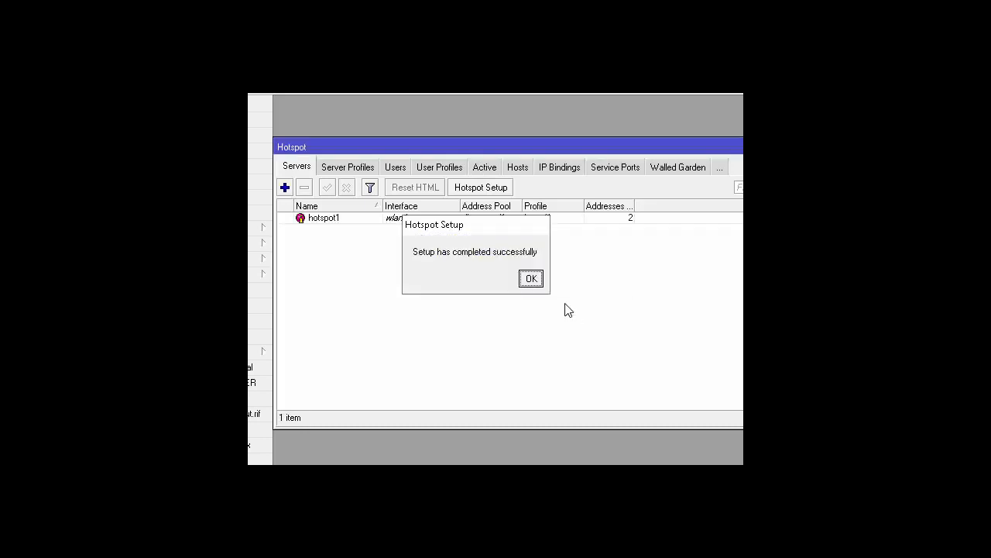
pyautogui.click(532, 279)
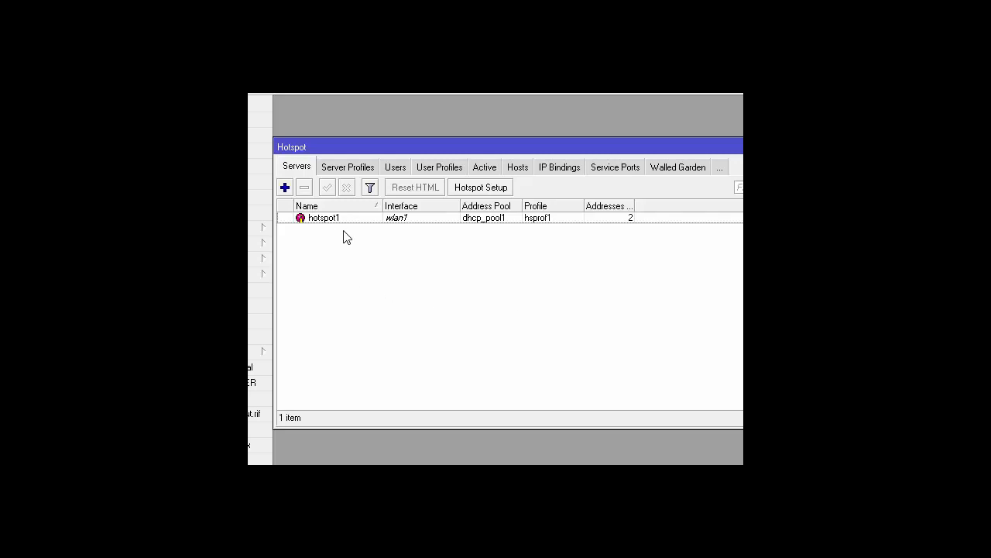
pyautogui.click(439, 168)
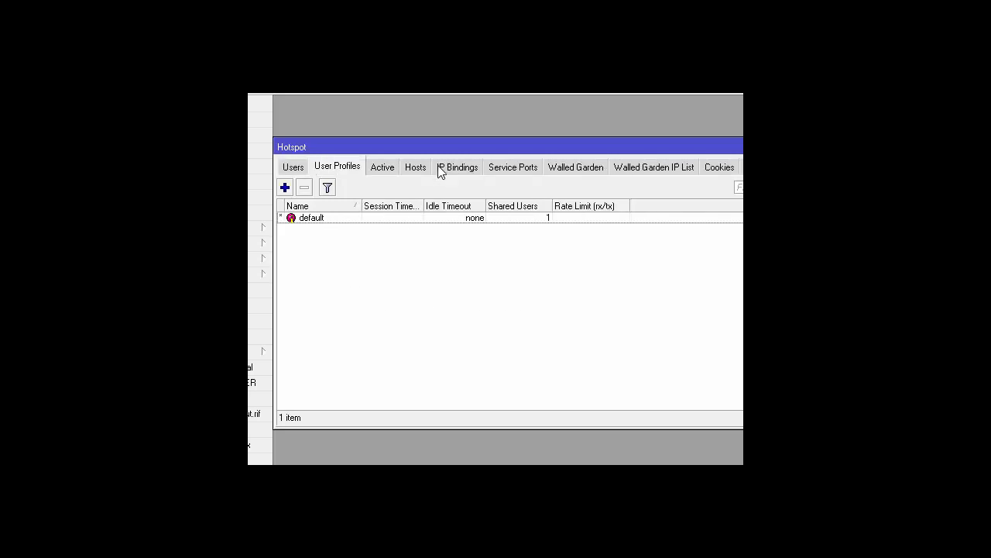
# - Set the default hotspot user profile's Shared Users to 50, save it, and close the Hotspot window
pyautogui.doubleClick(511, 222)
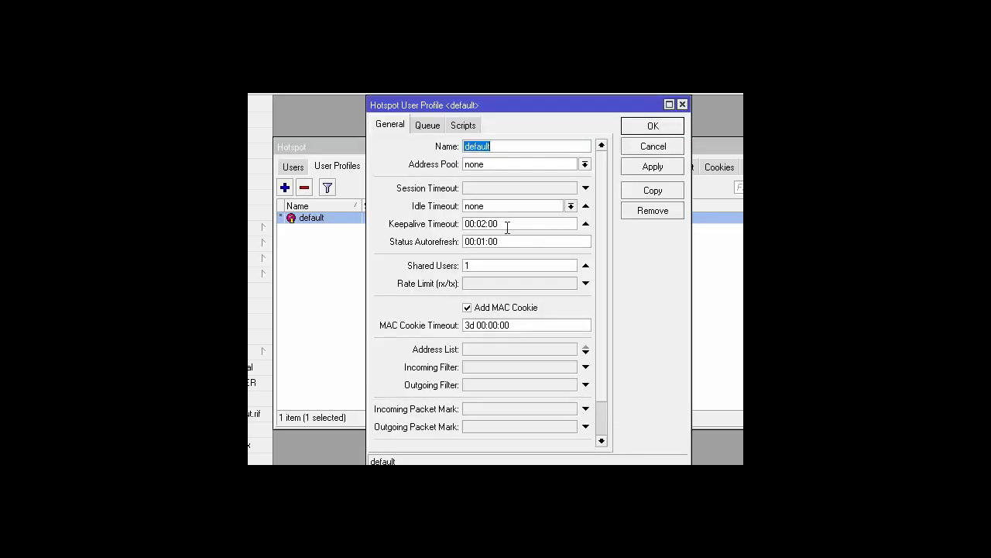
pyautogui.doubleClick(481, 265)
pyautogui.write('50')
pyautogui.click(636, 170)
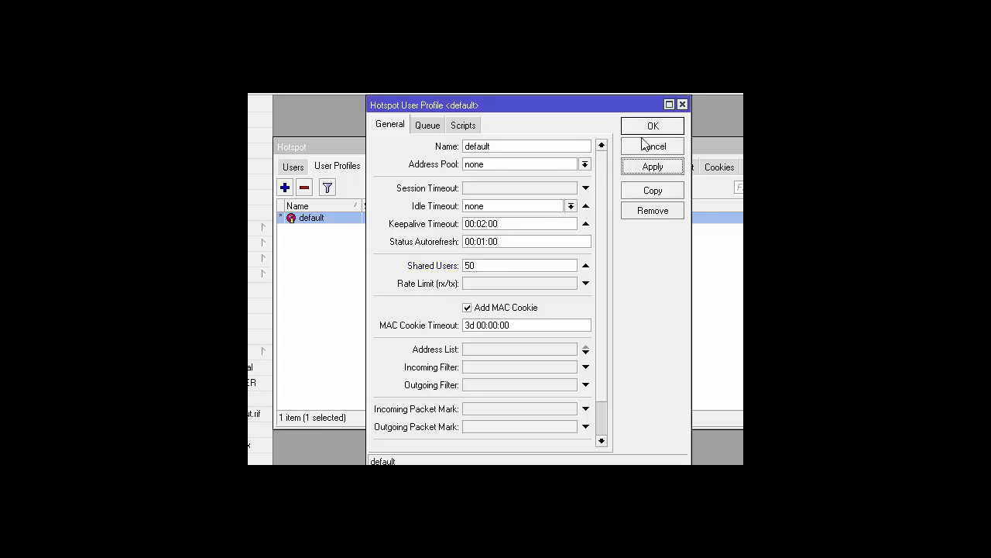
pyautogui.click(649, 128)
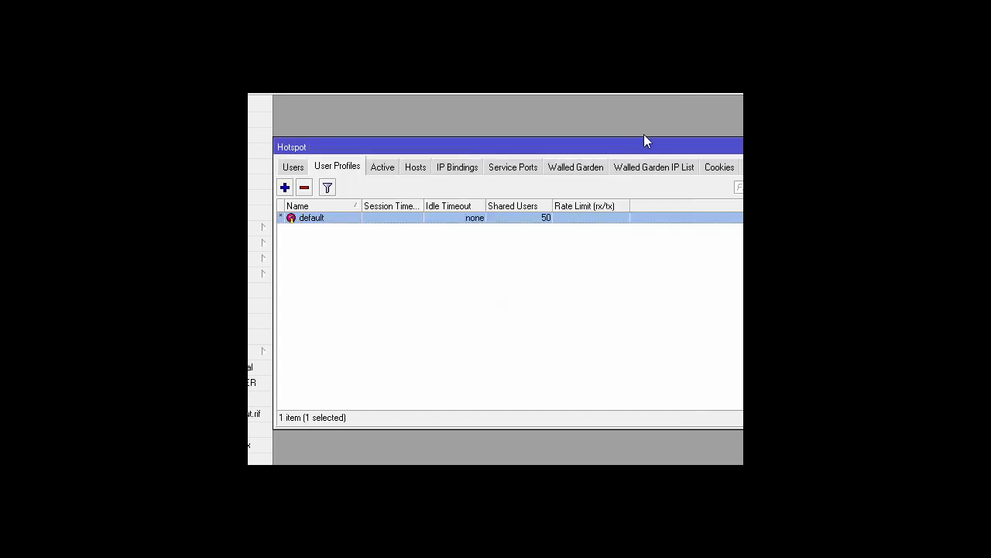
pyautogui.moveTo(635, 148); pyautogui.dragTo(531, 143)
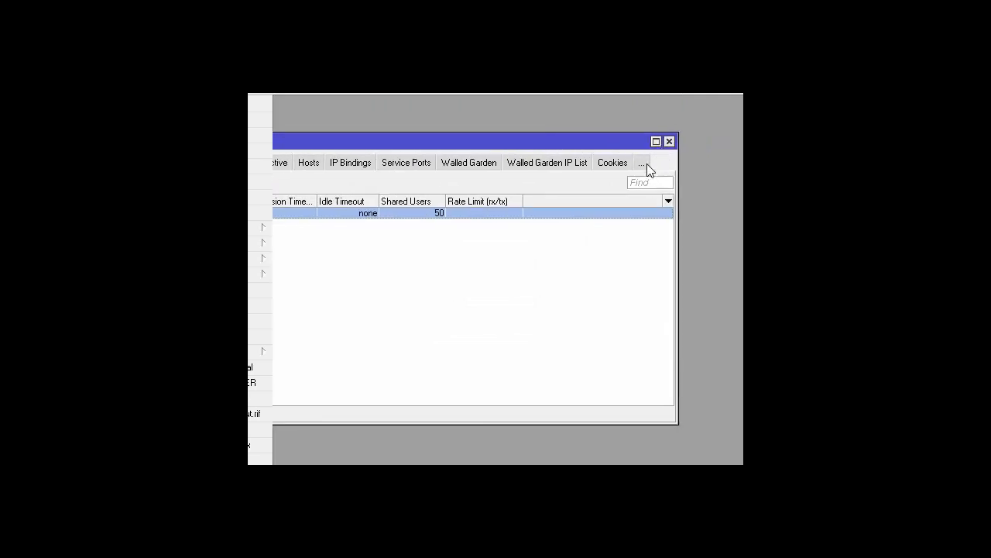
pyautogui.click(670, 141)
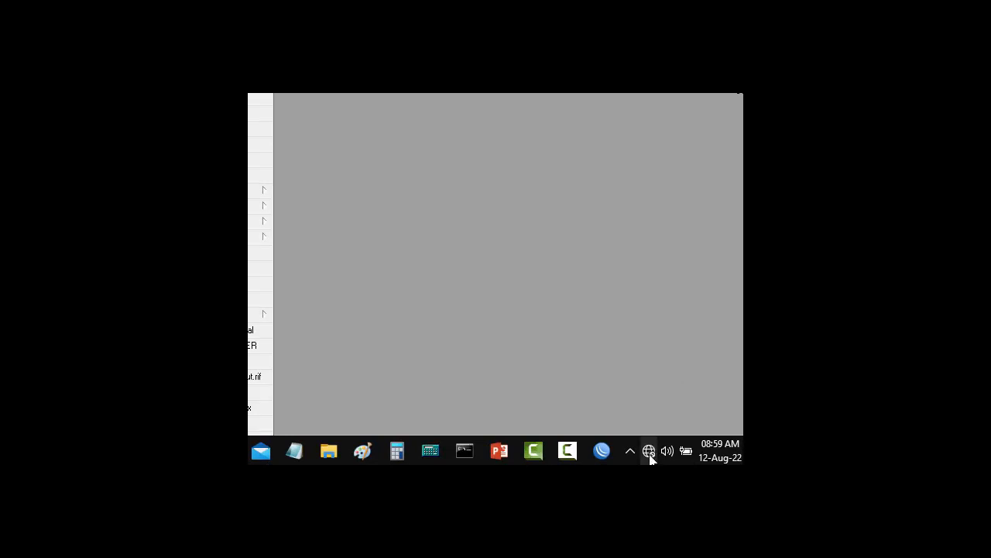
pyautogui.moveTo(651, 454)
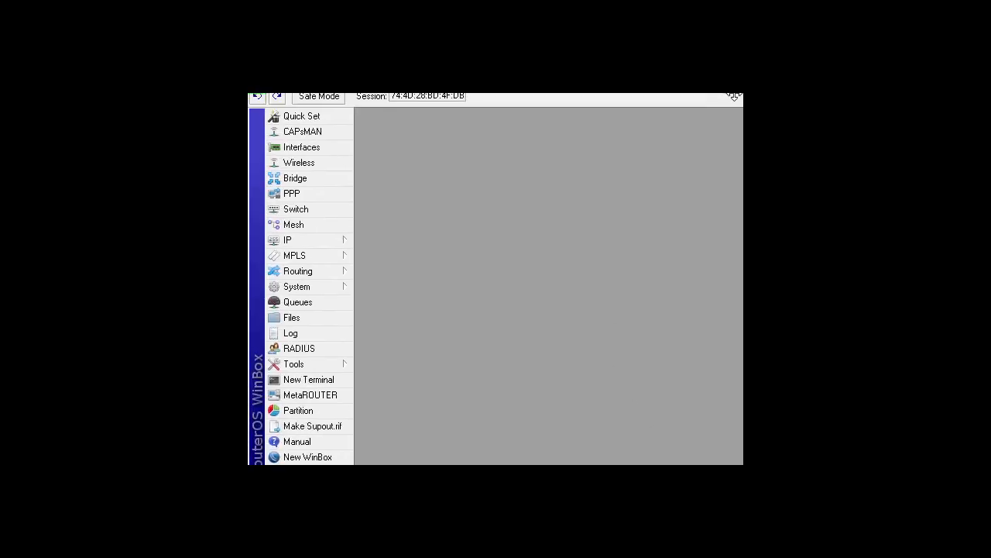
# - Check ether5 and ether2 in the Interface List, then close the disconnected Winbox session
pyautogui.click(288, 151)
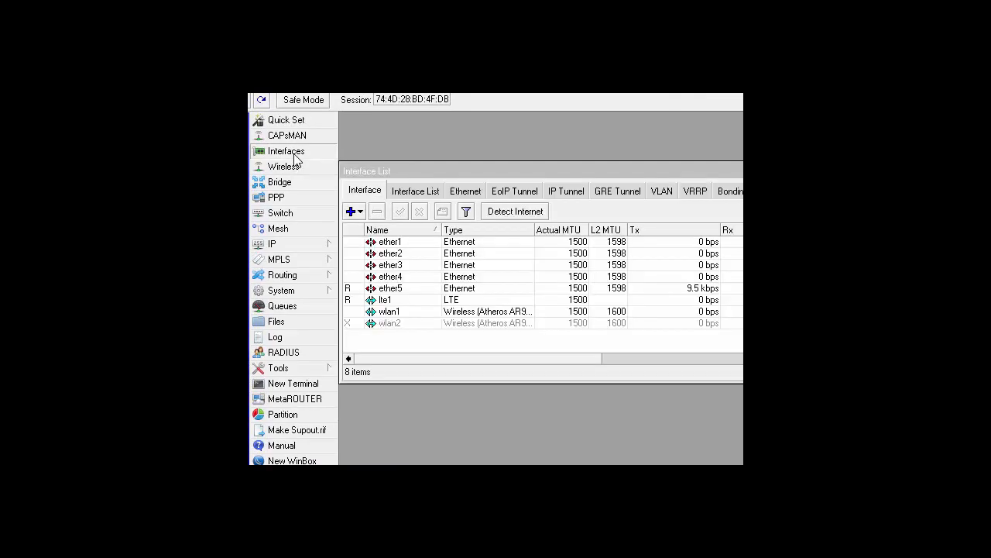
pyautogui.click(404, 291)
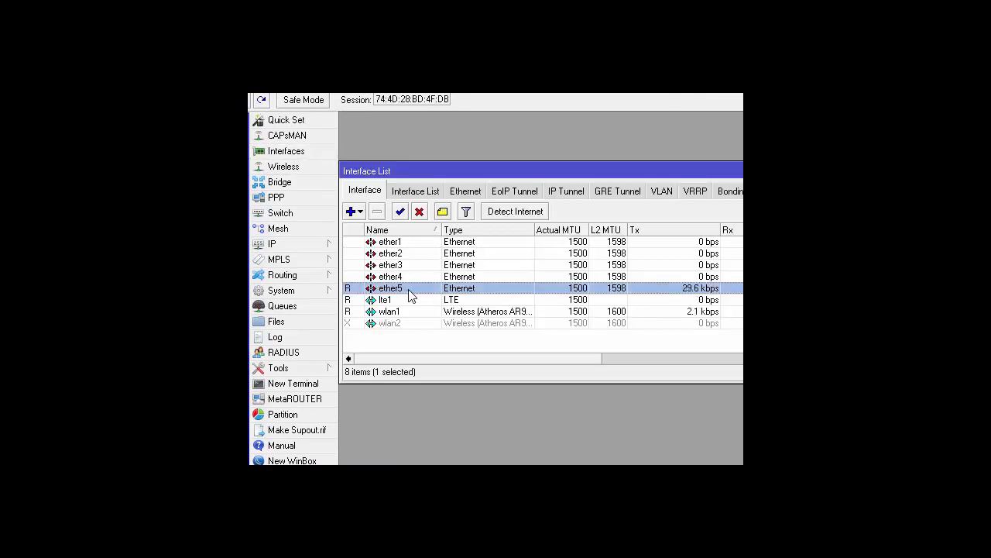
pyautogui.click(426, 254)
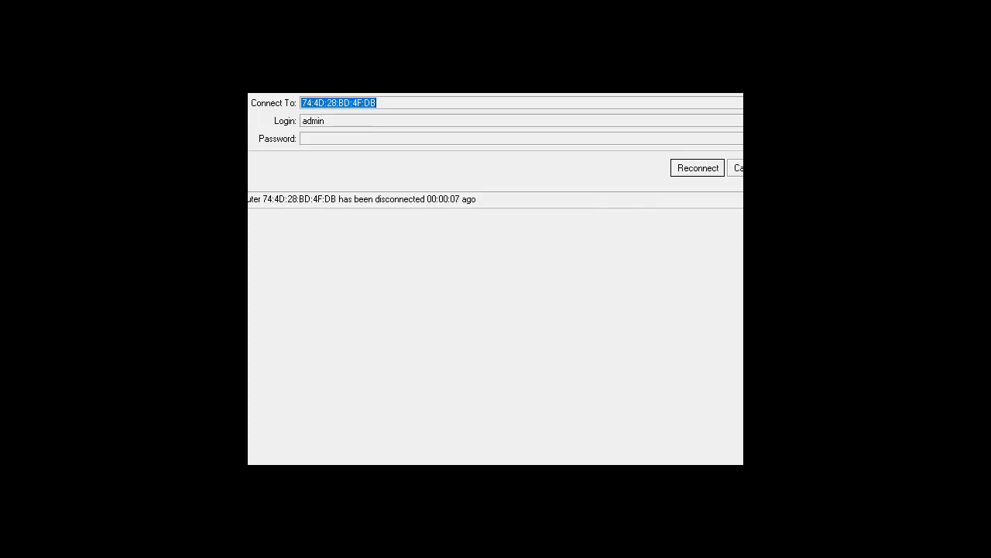
pyautogui.click(740, 168)
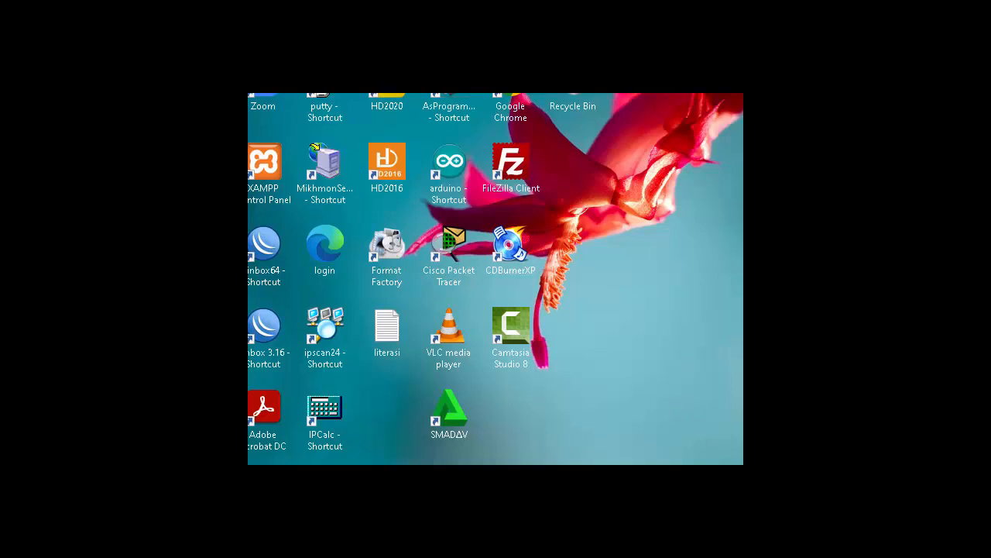
# - Open Network Connections from the tray's Network & Internet settings via Change adapter options
pyautogui.rightClick(725, 511)
pyautogui.click(697, 462)
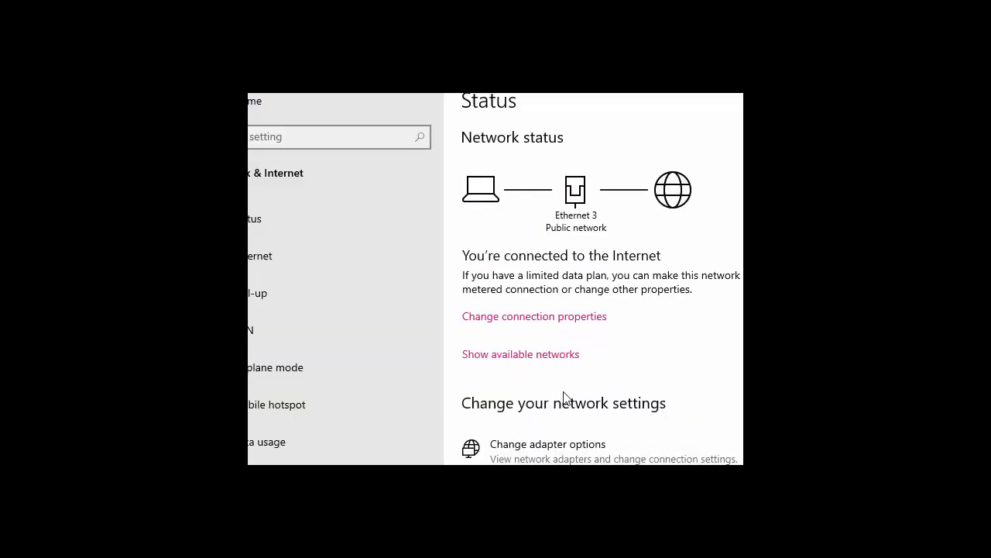
pyautogui.click(573, 458)
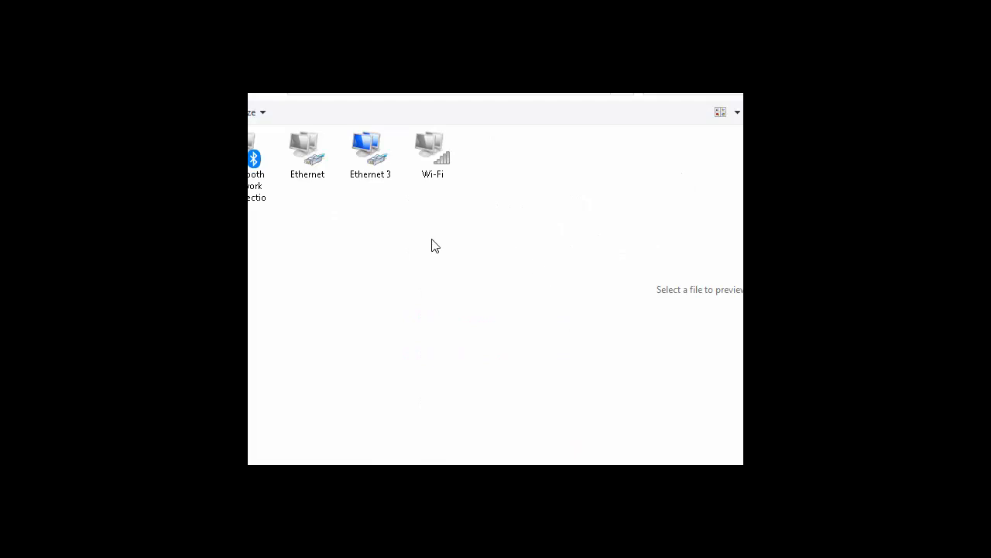
pyautogui.doubleClick(374, 164)
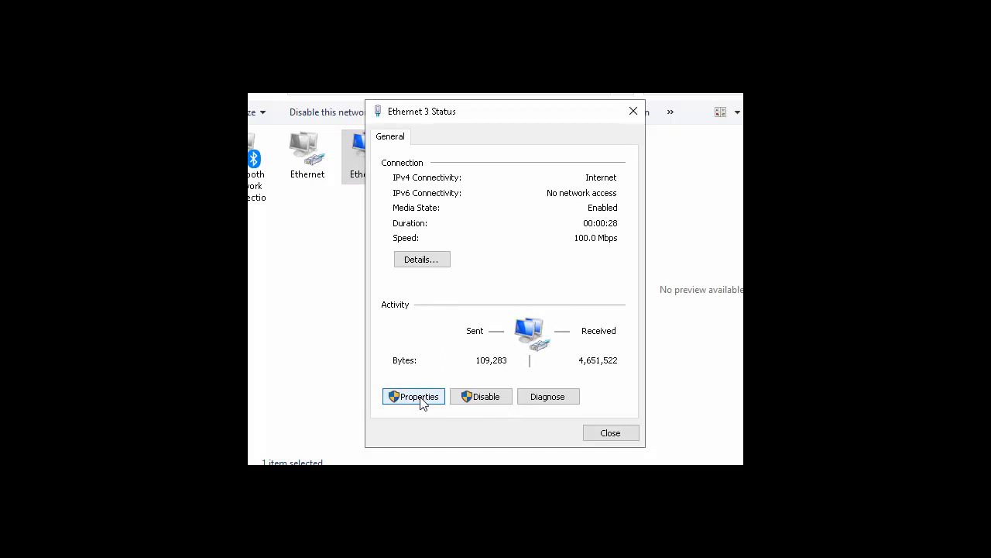
pyautogui.click(426, 402)
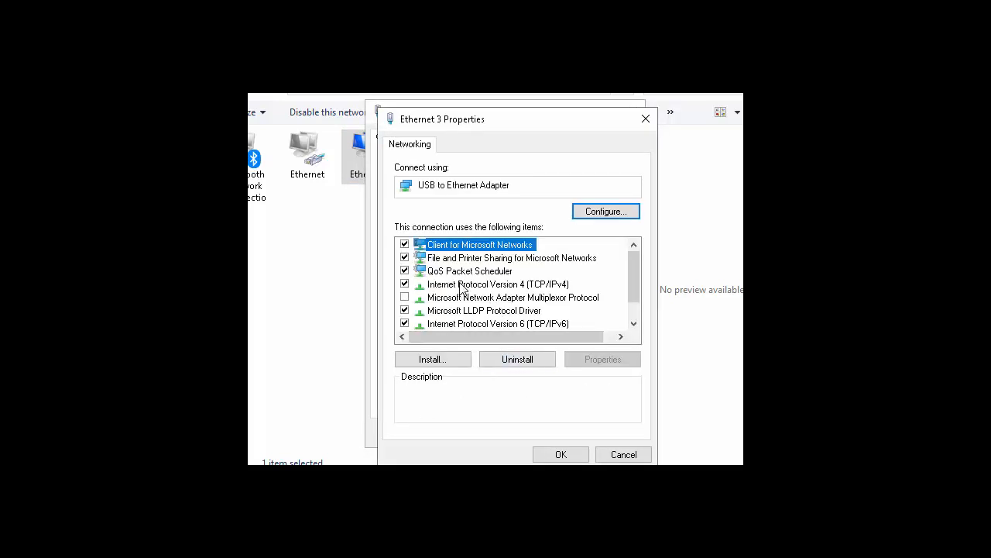
pyautogui.click(460, 284)
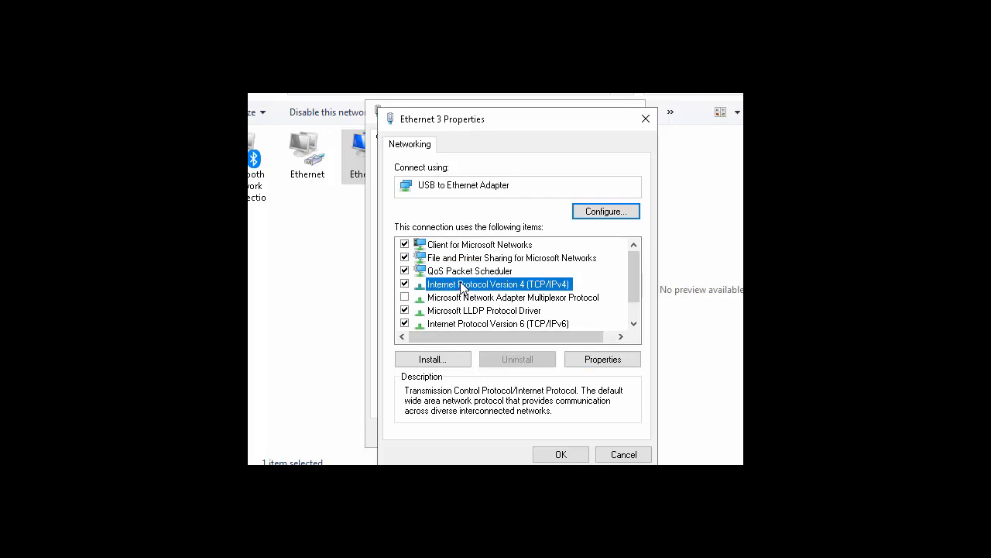
pyautogui.click(602, 364)
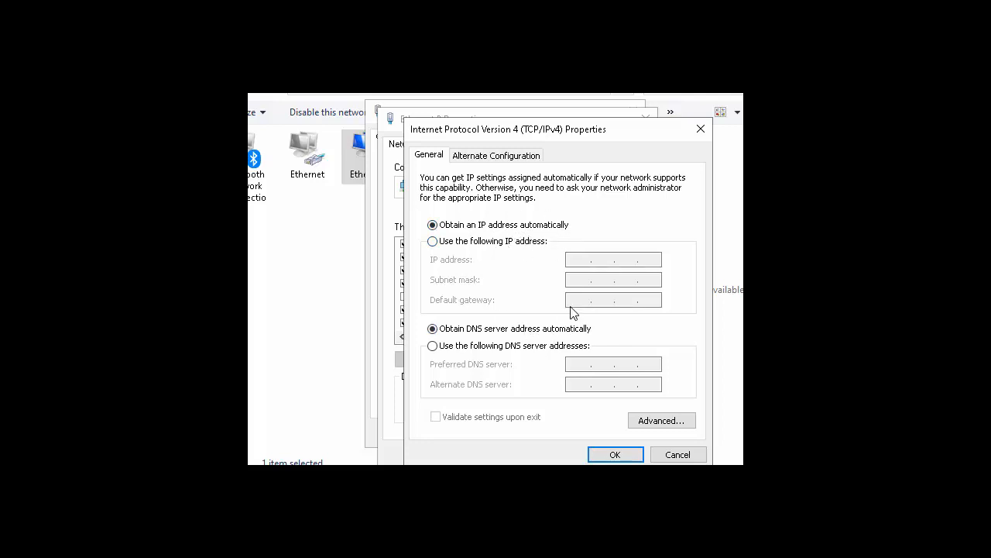
pyautogui.click(598, 457)
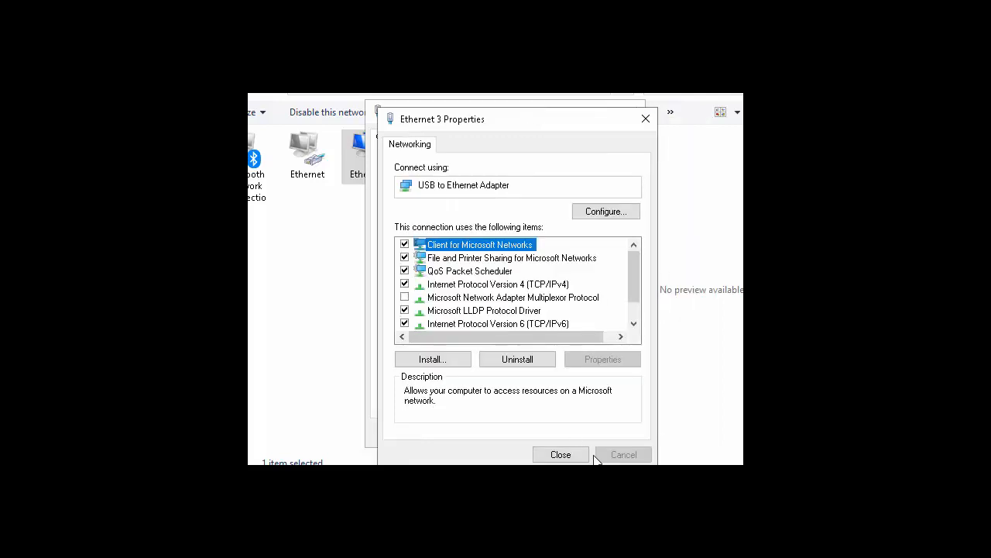
pyautogui.click(561, 455)
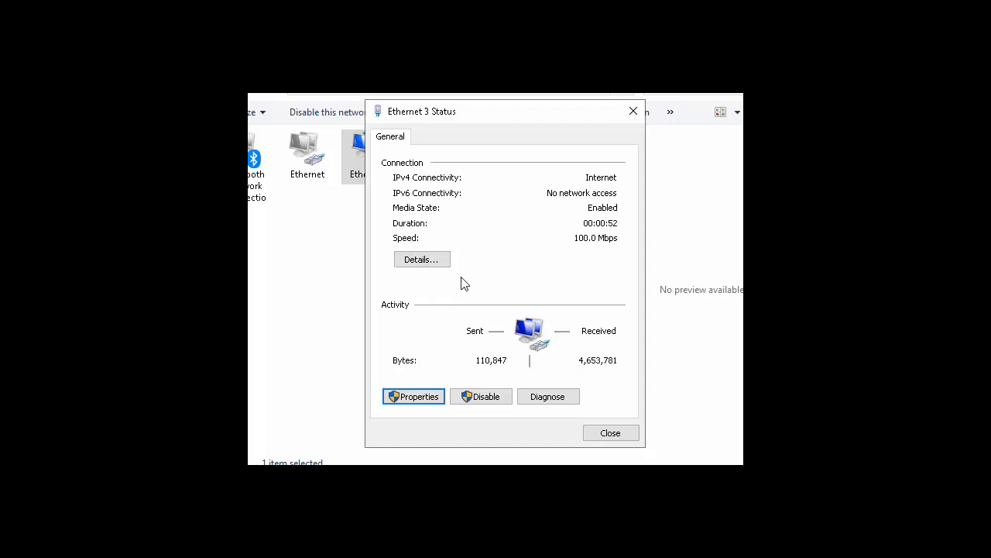
pyautogui.click(436, 269)
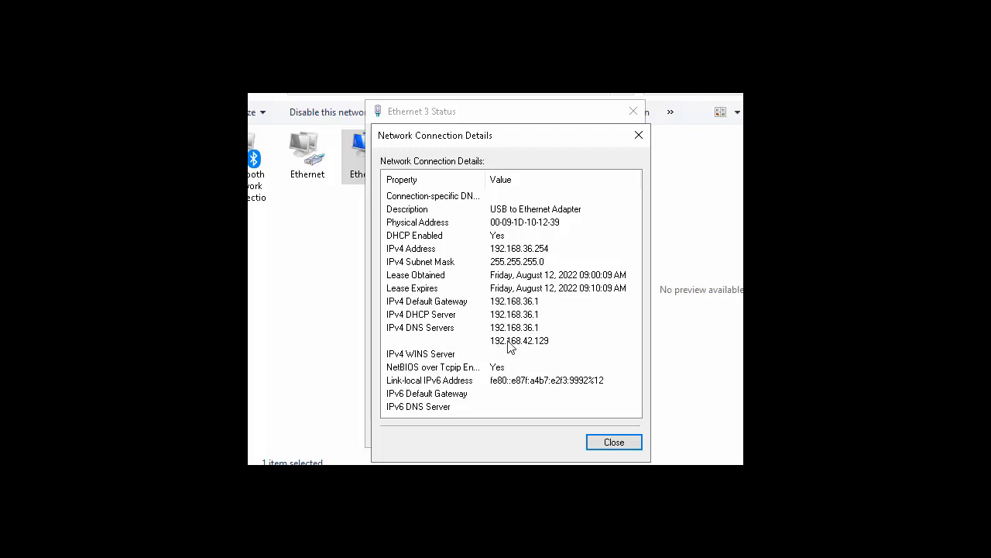
pyautogui.click(615, 444)
pyautogui.click(611, 432)
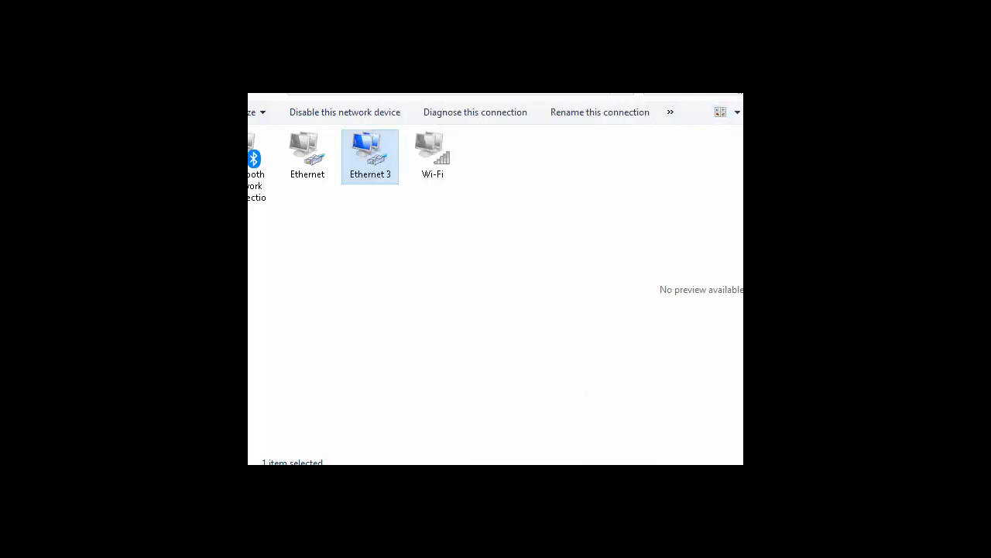
pyautogui.hotkey('alt', 'F4')
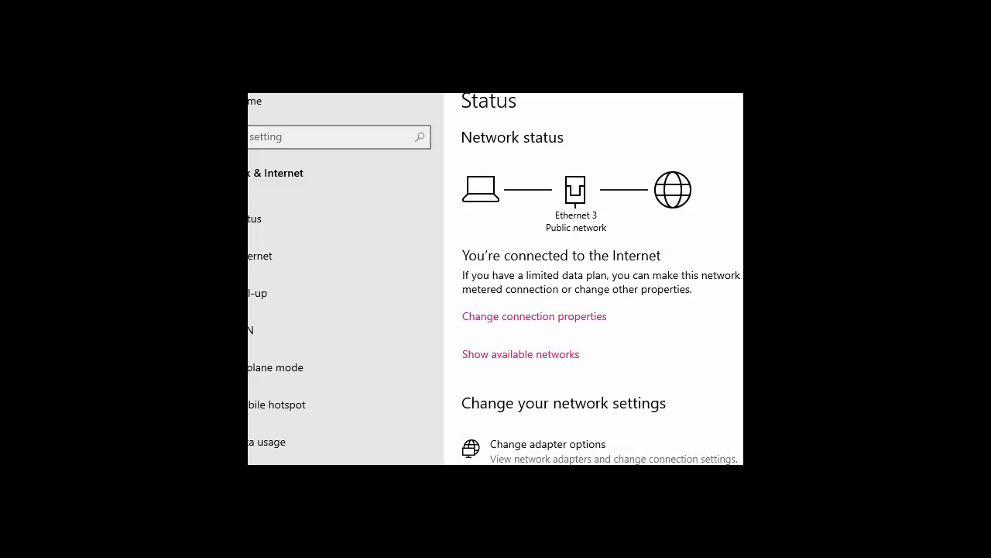
pyautogui.press('super+a')
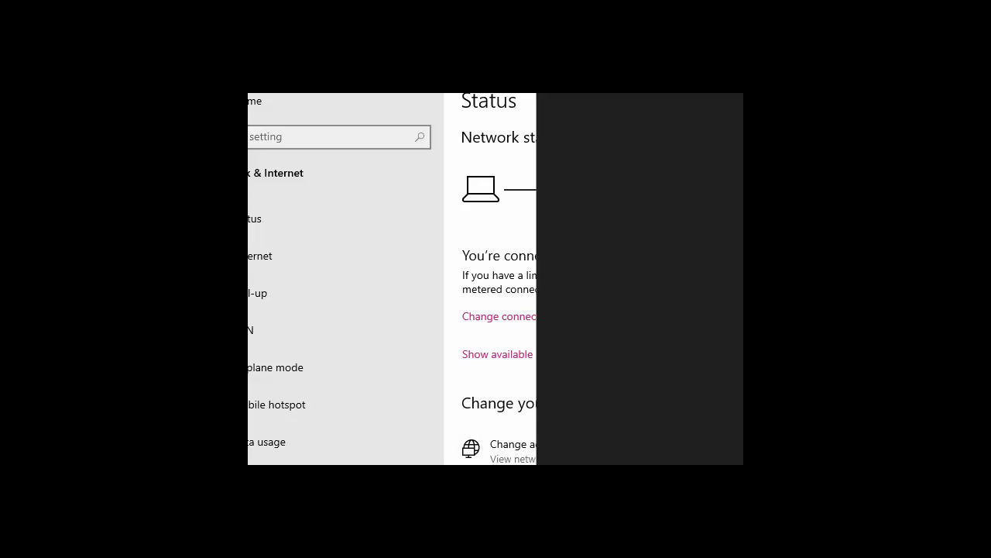
pyautogui.click(455, 366)
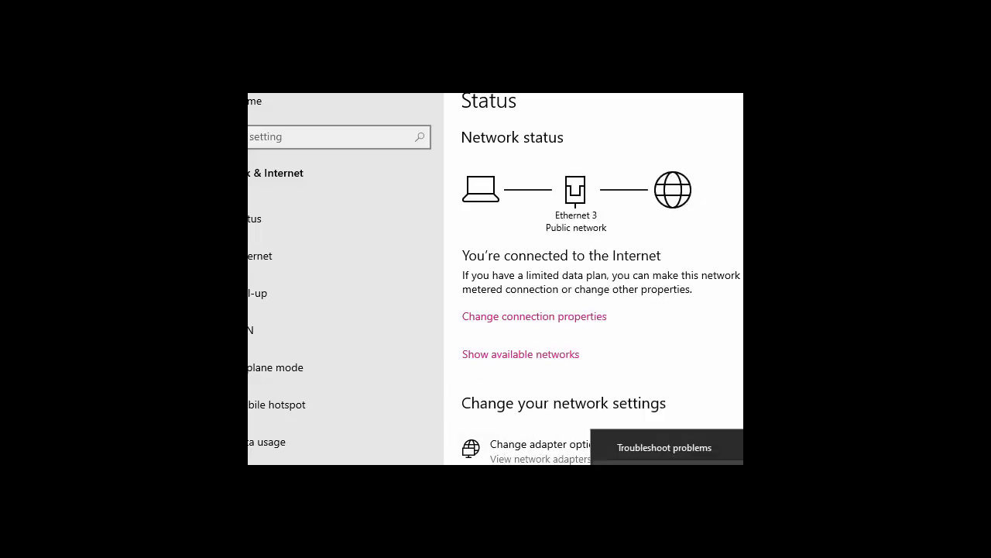
pyautogui.click(548, 450)
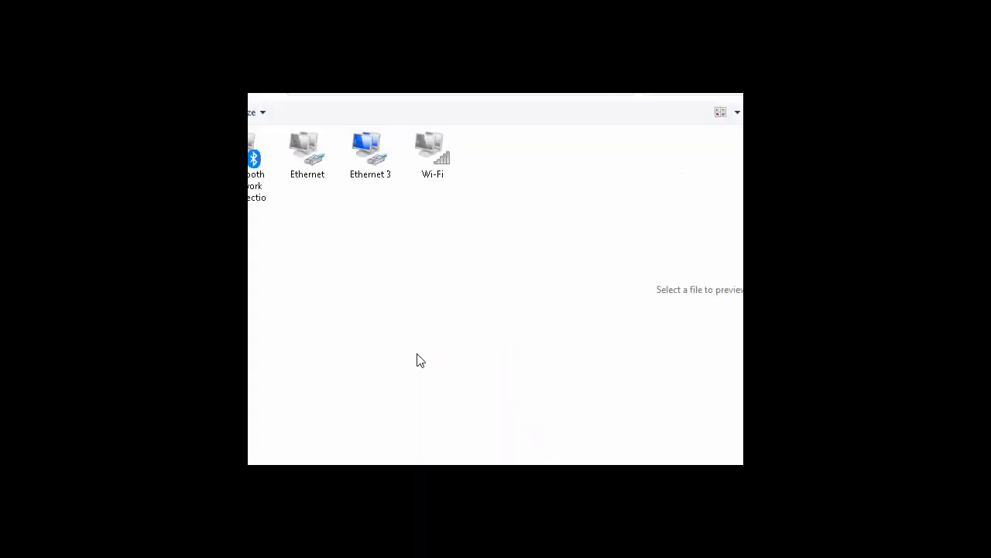
# - Disable the wired Ethernet 3 adapter and enable the Wi-Fi adapter in Network Connections
pyautogui.click(362, 169)
pyautogui.rightClick(363, 165)
pyautogui.click(411, 179)
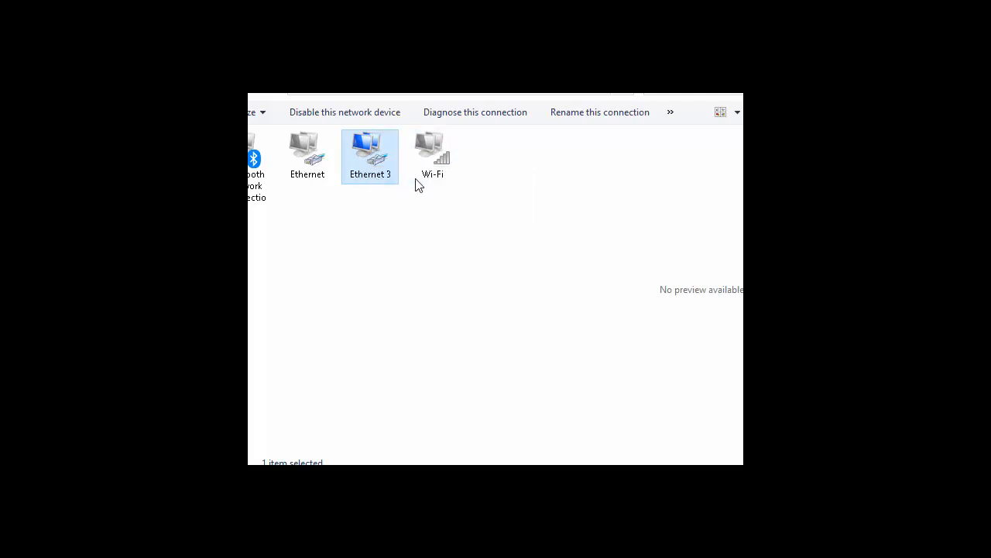
pyautogui.rightClick(430, 164)
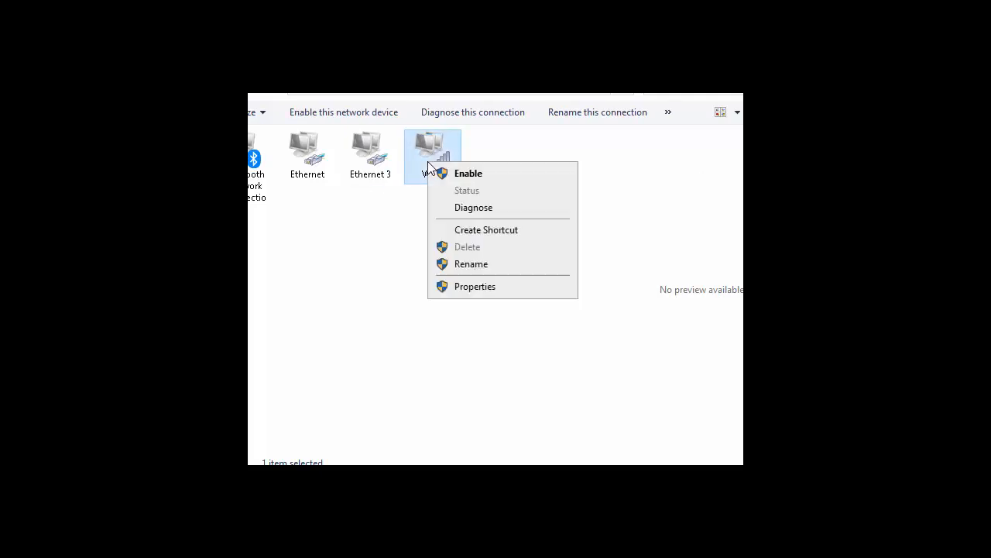
pyautogui.click(447, 172)
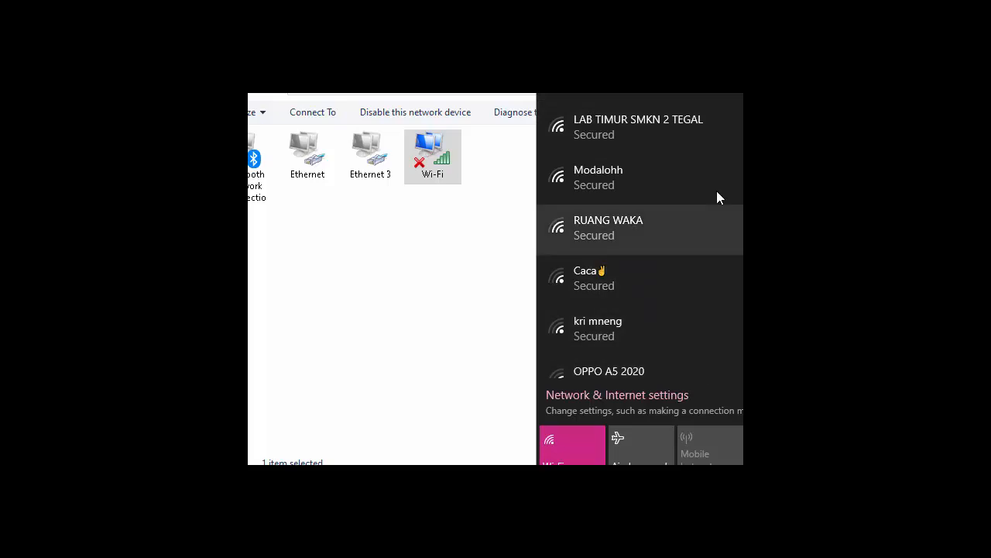
# - Connect the laptop to the open hotspot SSID from the Wi-Fi network list
pyautogui.click(741, 101)
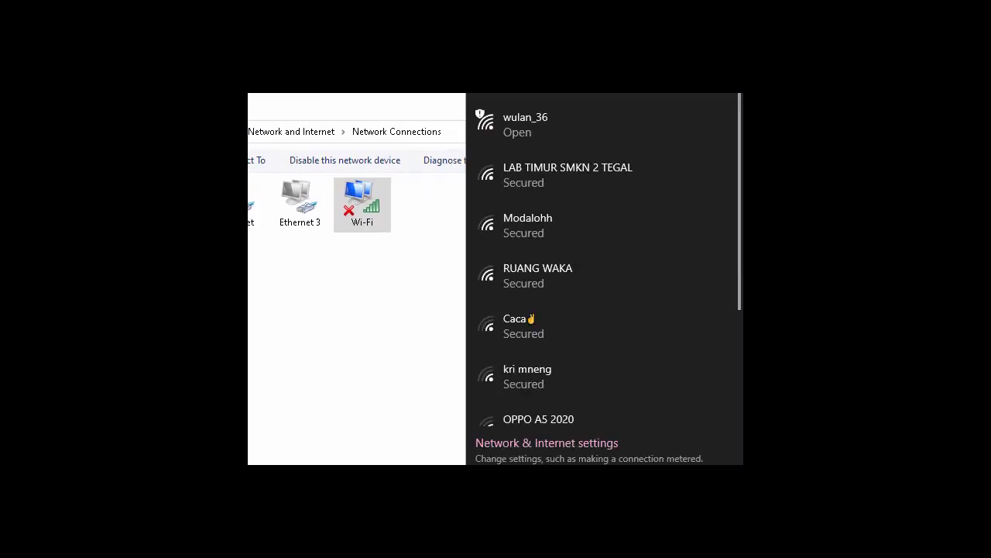
pyautogui.click(509, 118)
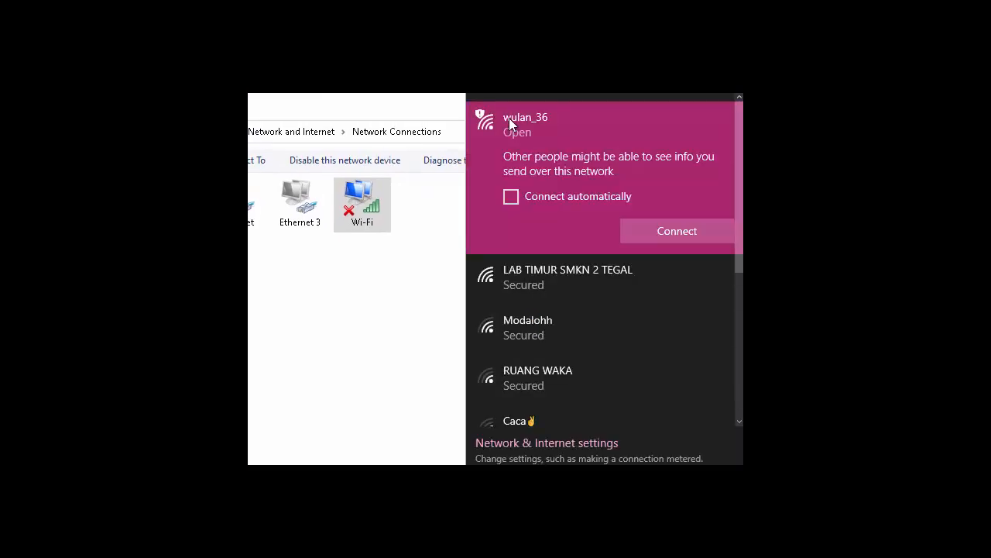
pyautogui.click(662, 233)
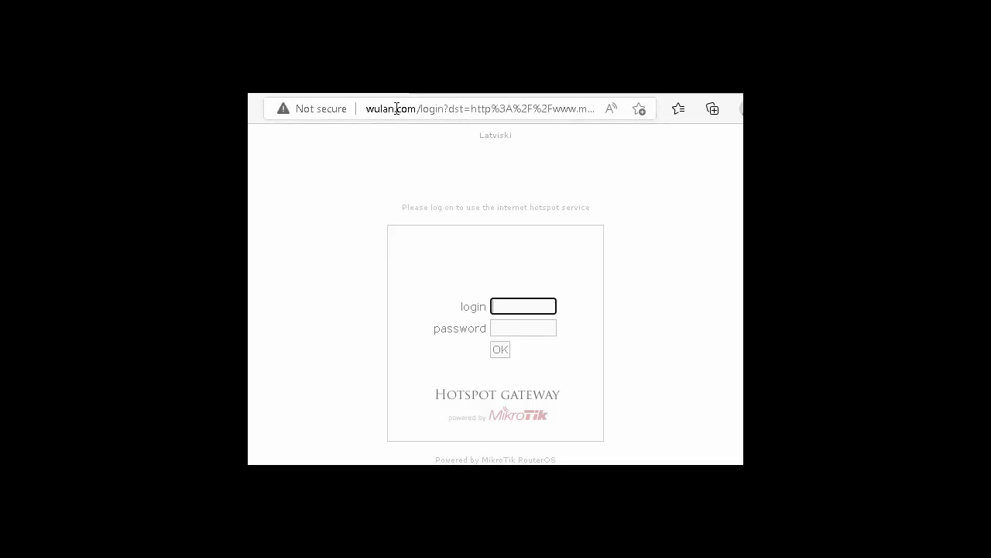
# - Sign in on the hotspot page with the hotspot username and password, declining to save the password
pyautogui.click(507, 307)
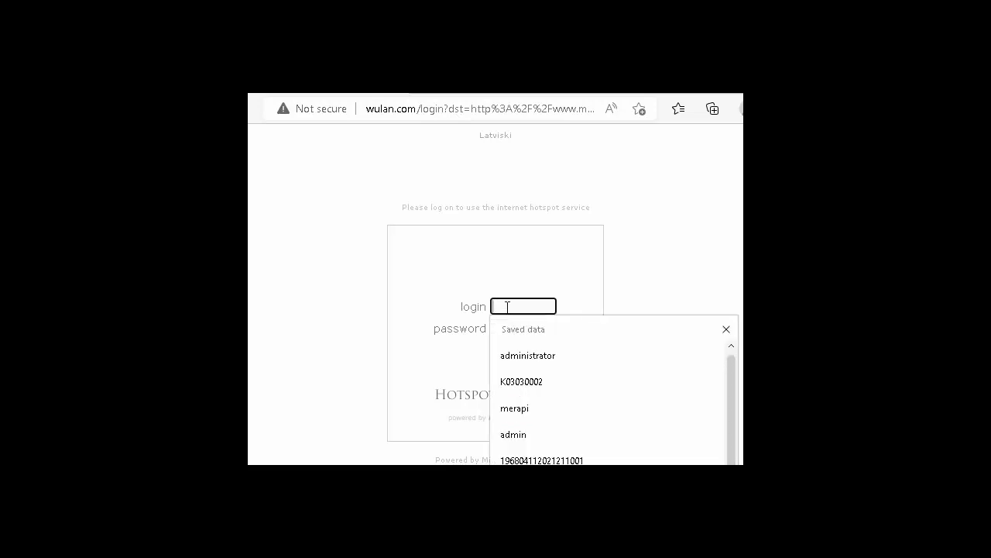
pyautogui.write('wu')
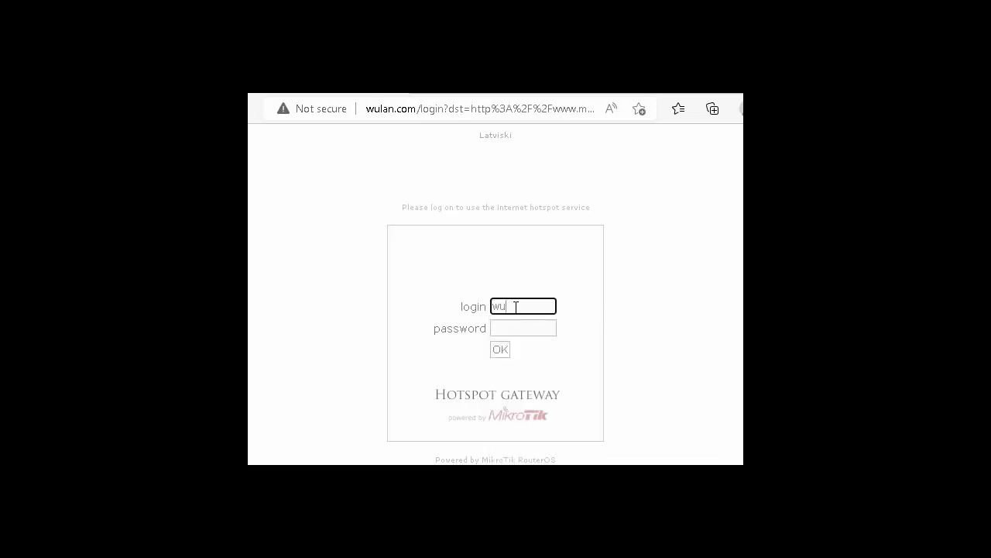
pyautogui.write('lan')
pyautogui.click(511, 329)
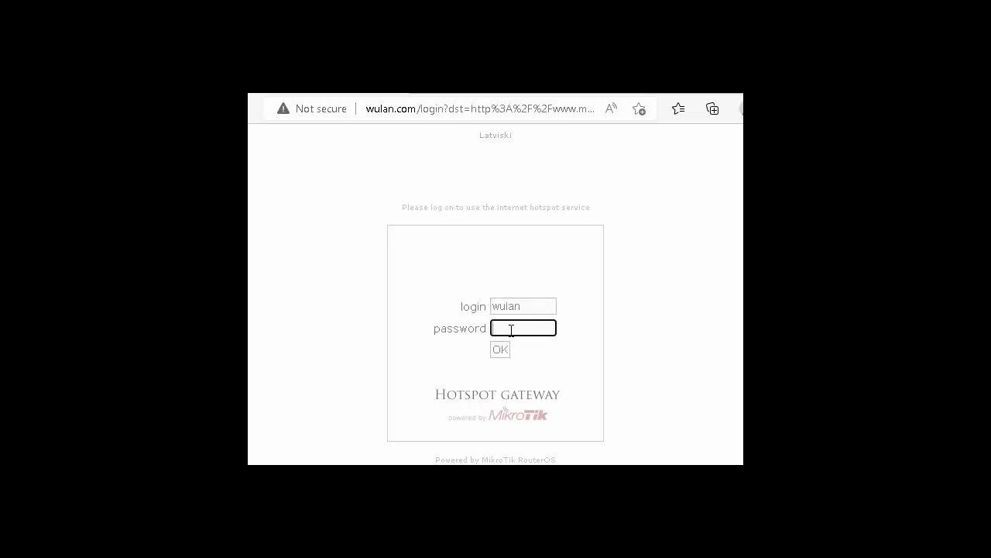
pyautogui.write('1')
pyautogui.click(502, 354)
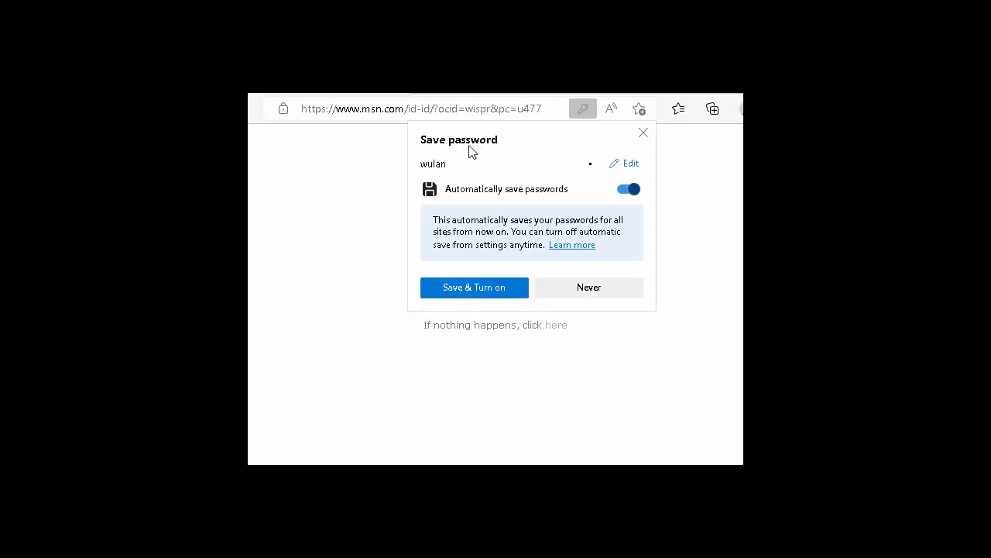
pyautogui.click(572, 292)
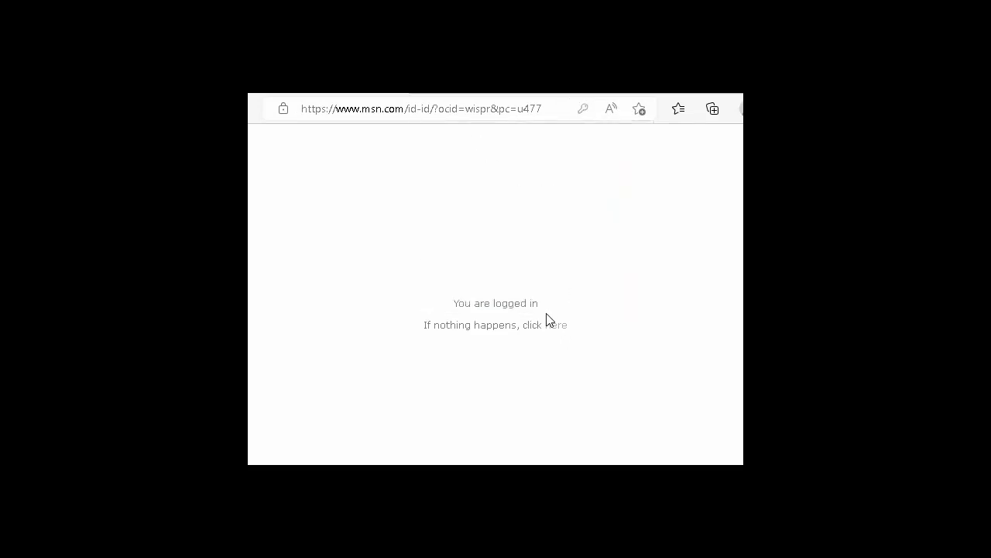